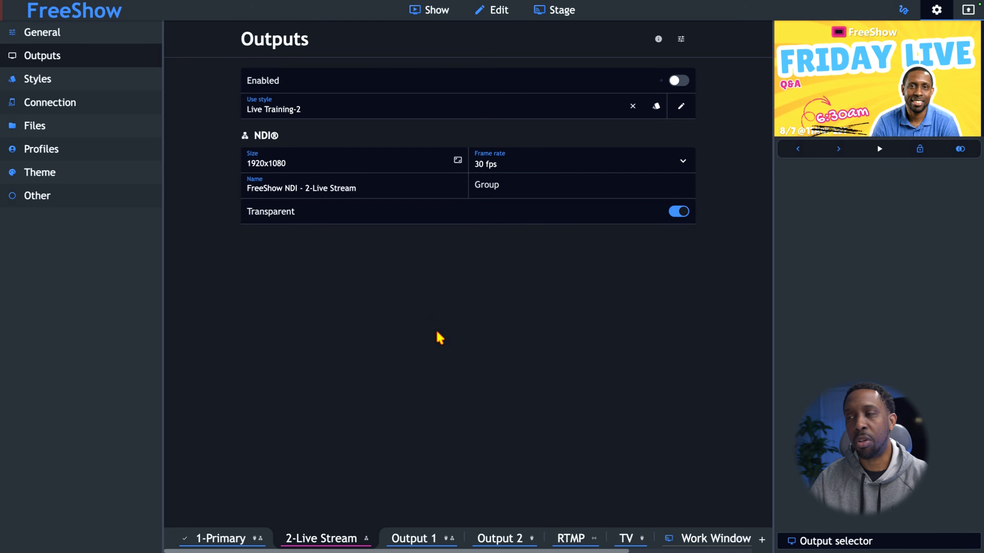
Create a normal output with the Live Training-2 style, using both Window and NDI as output types.
click(513, 544)
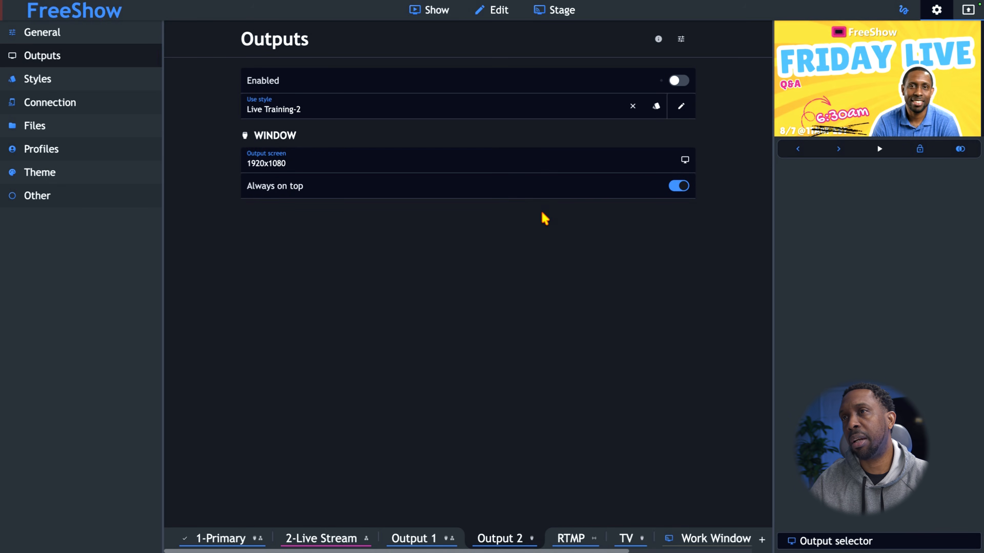
click(761, 535)
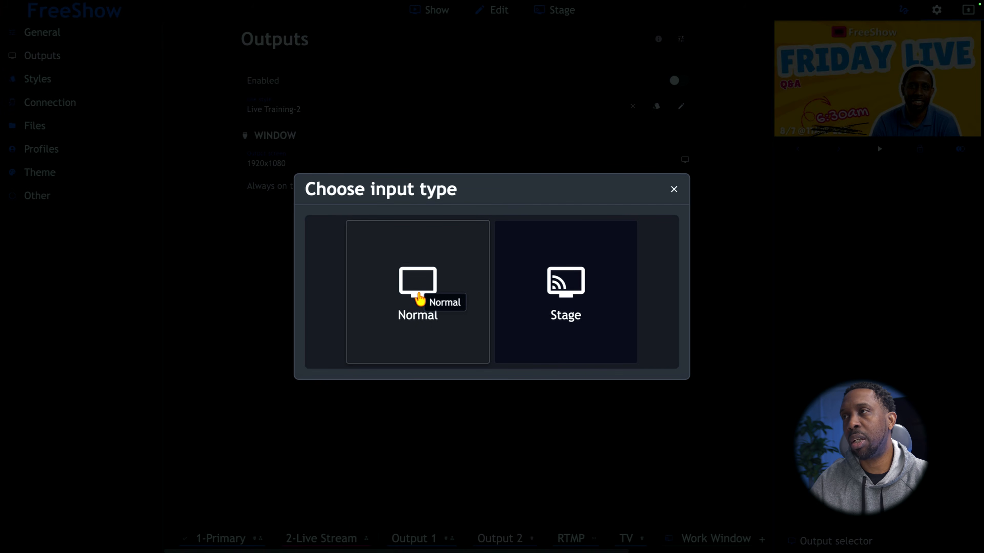
click(674, 191)
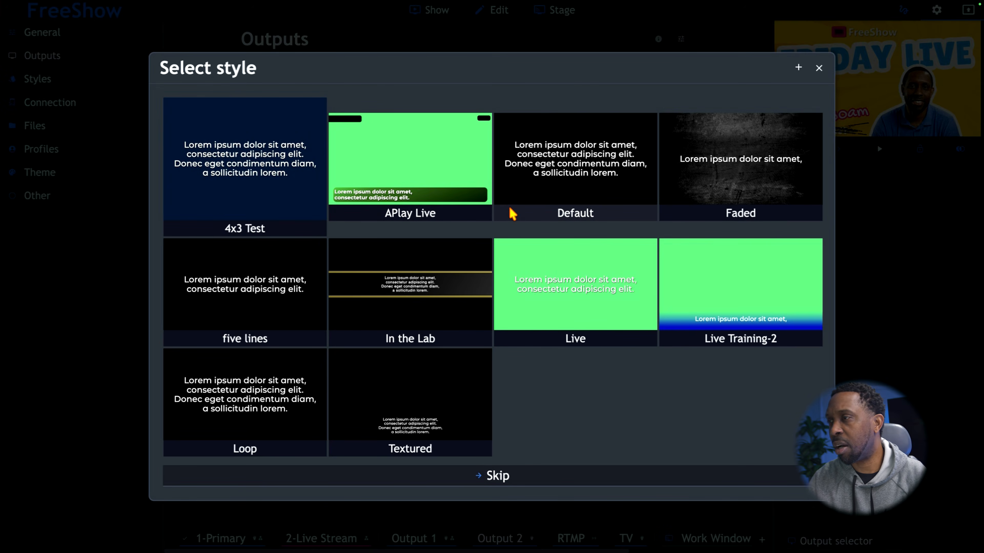
click(723, 307)
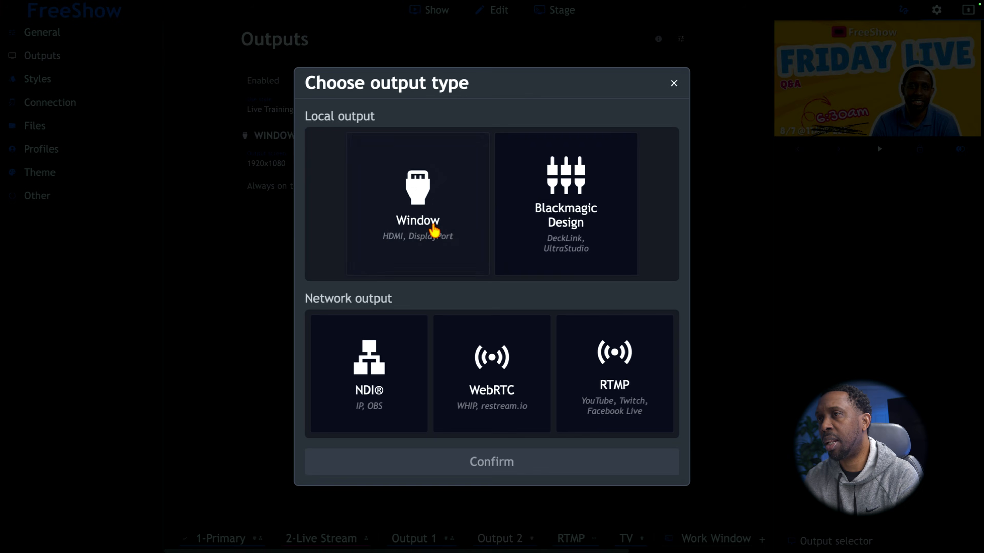
click(409, 196)
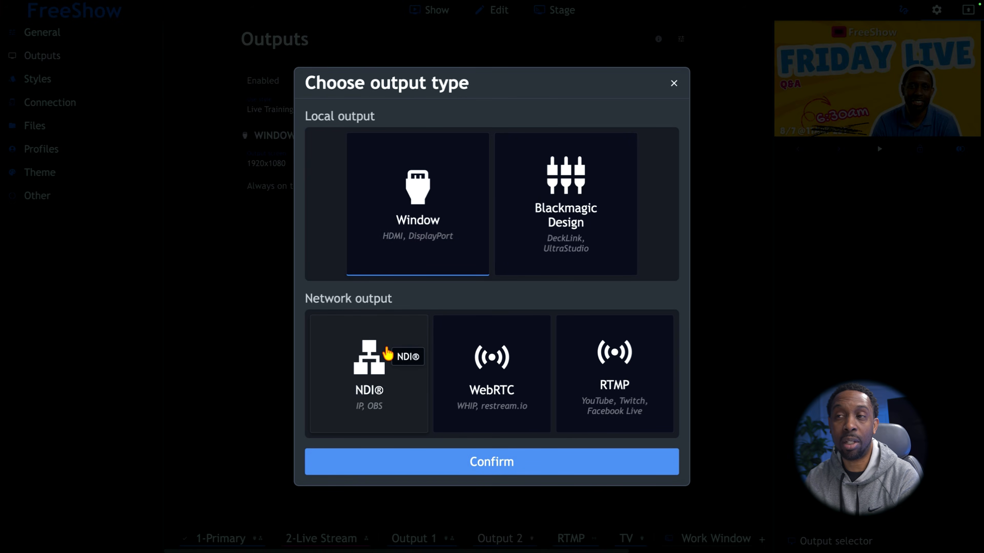
click(350, 349)
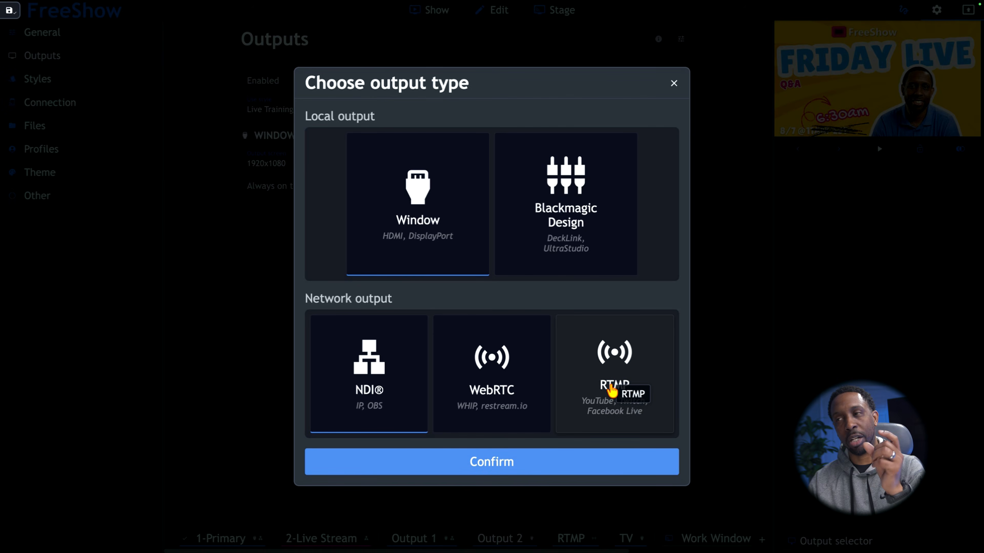
click(502, 464)
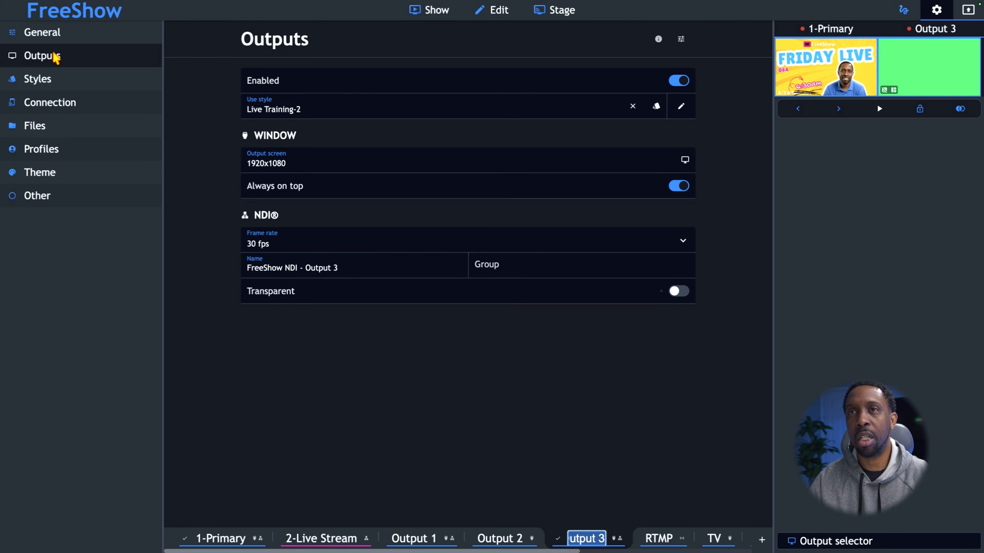
Create a new style from the Live preset and name it Live FSF Test.
click(62, 79)
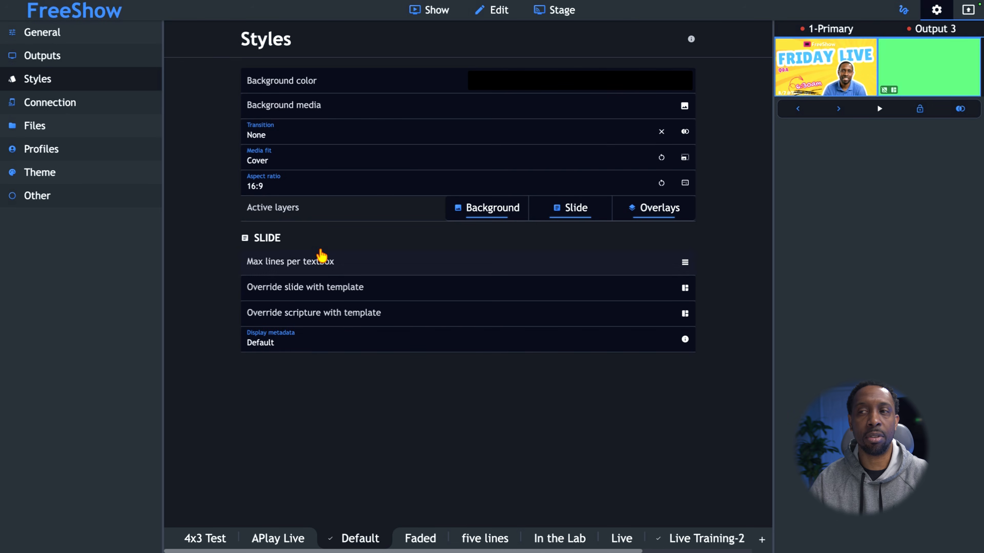
click(761, 542)
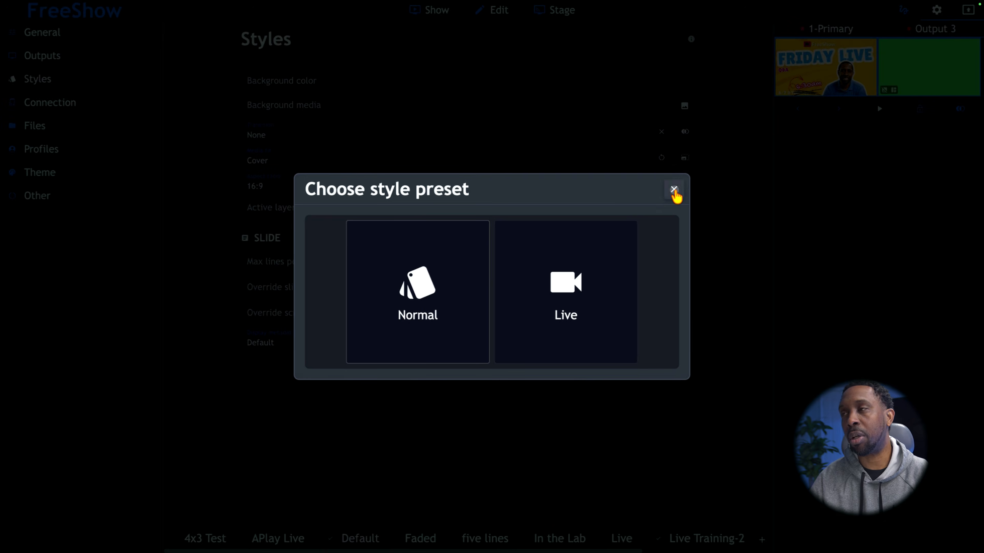
click(674, 190)
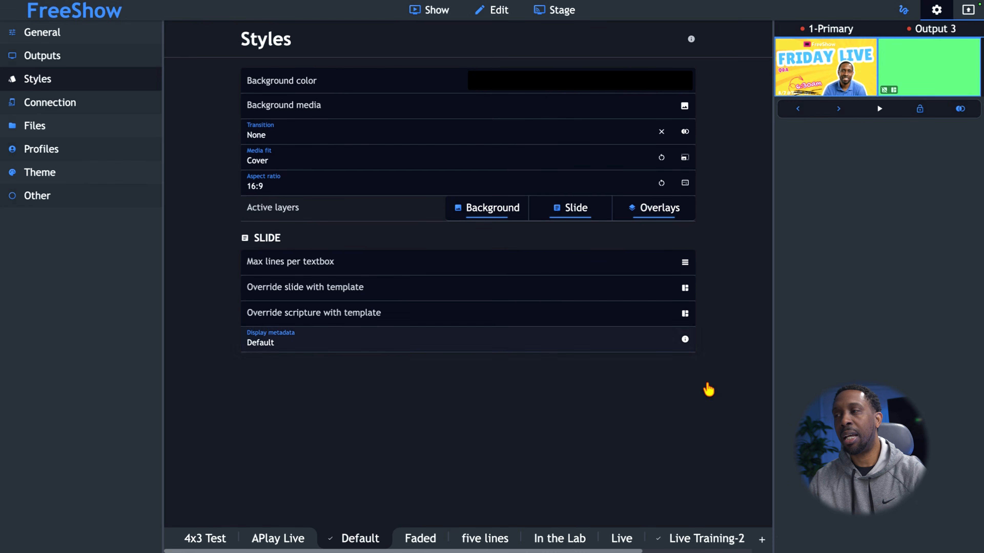
click(762, 540)
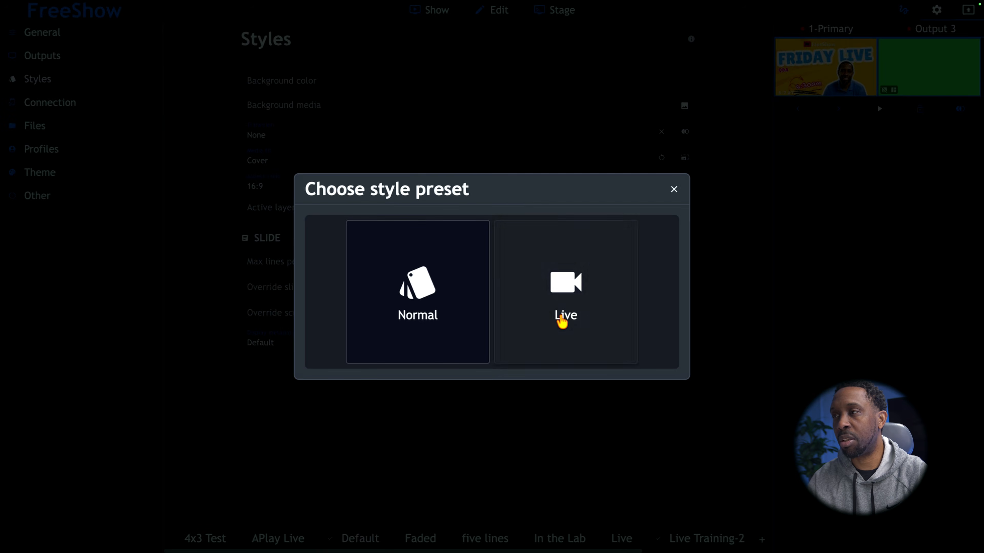
click(562, 315)
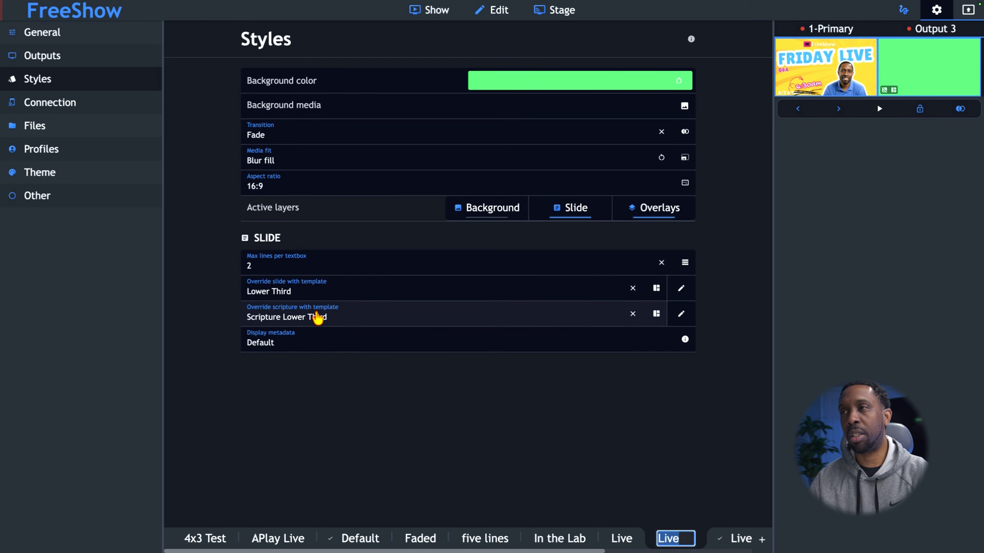
key(Right)
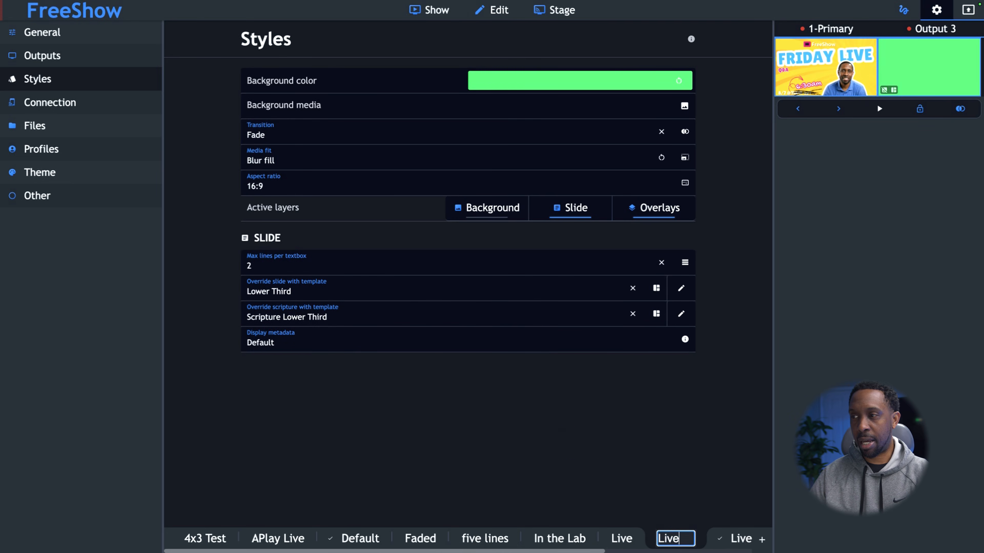
text(FSF)
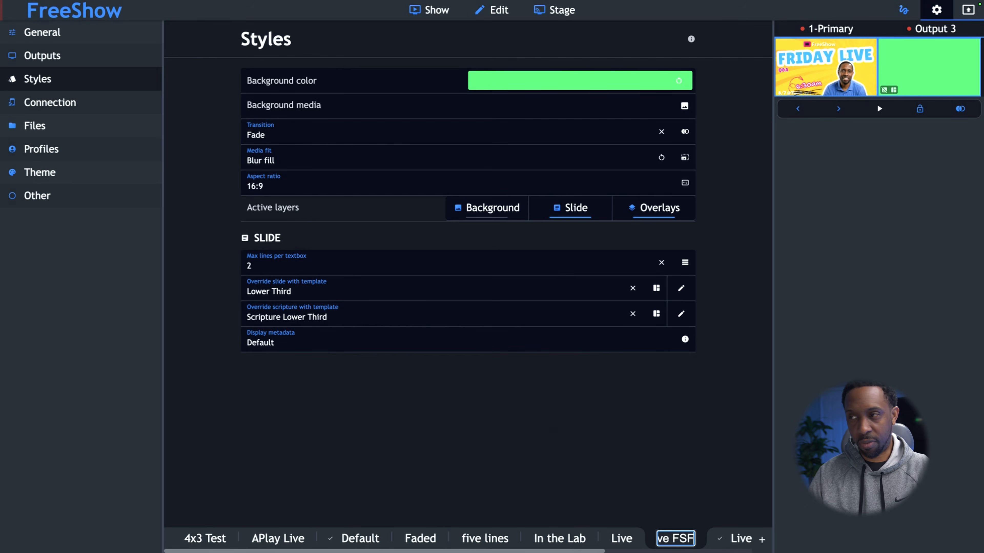
text( Test)
key(Return)
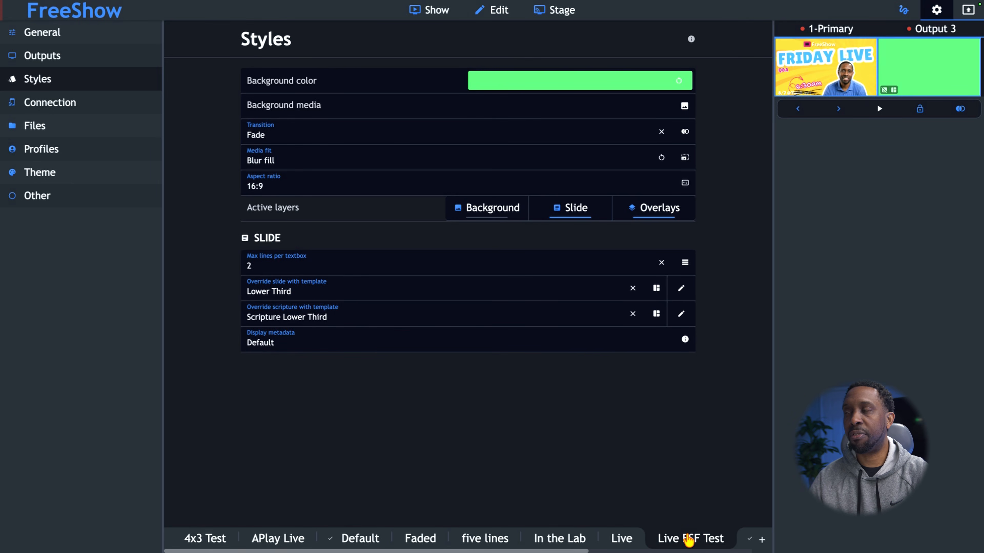
Assign the Live FSF Test style to Output 3.
right_click(921, 72)
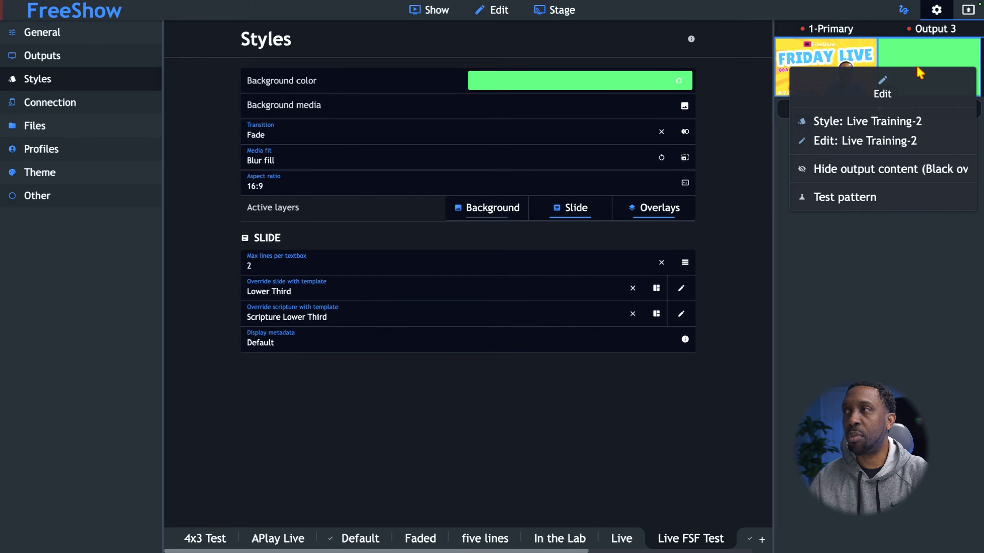
click(885, 125)
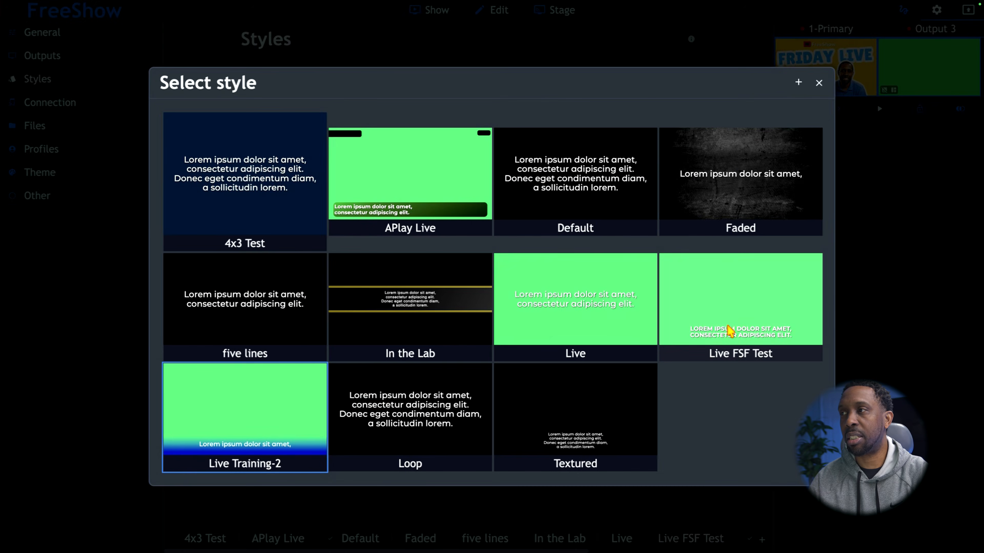
click(743, 306)
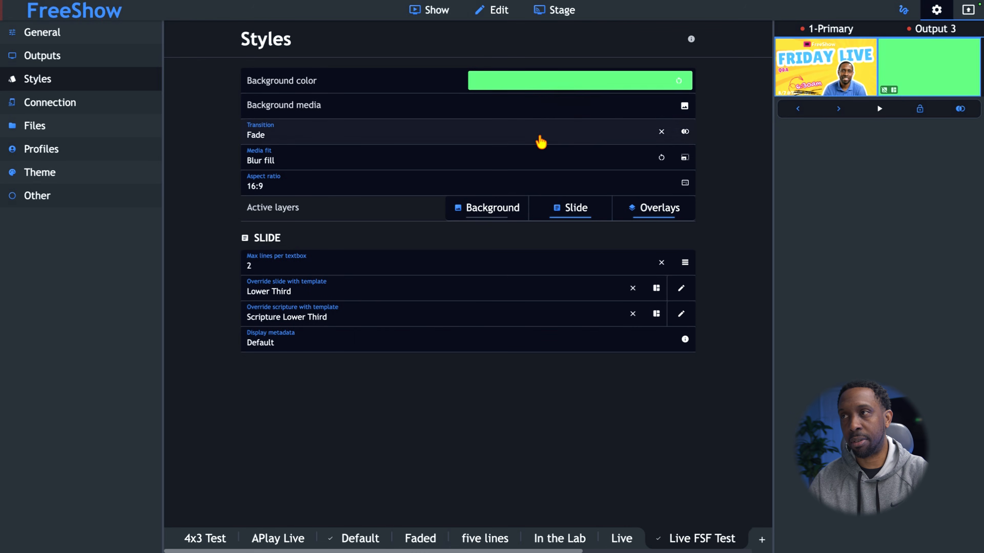
Go to the show view and send the live desk camera from the media inputs to the outputs.
click(431, 11)
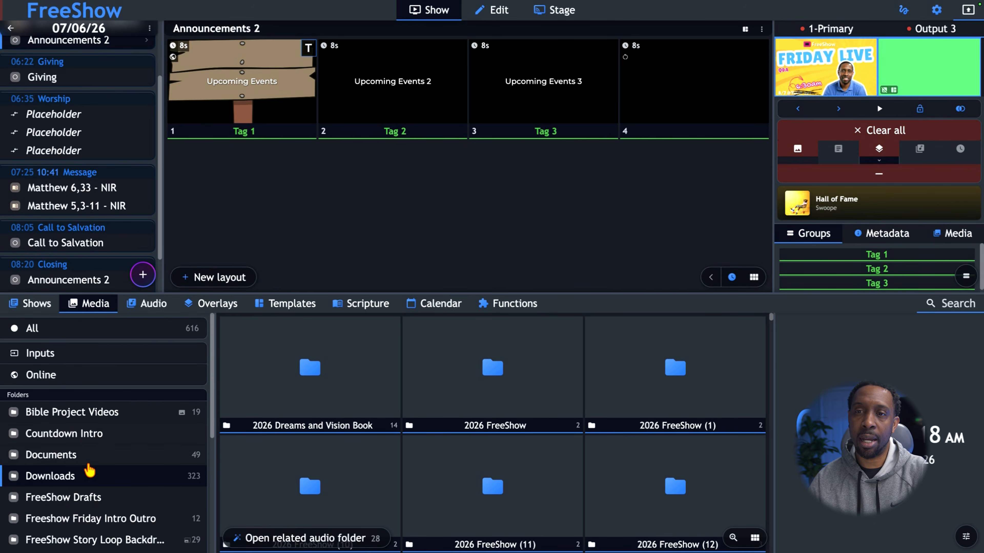
scroll(58, 426, down, 1)
scroll(55, 372, up, 1)
click(54, 362)
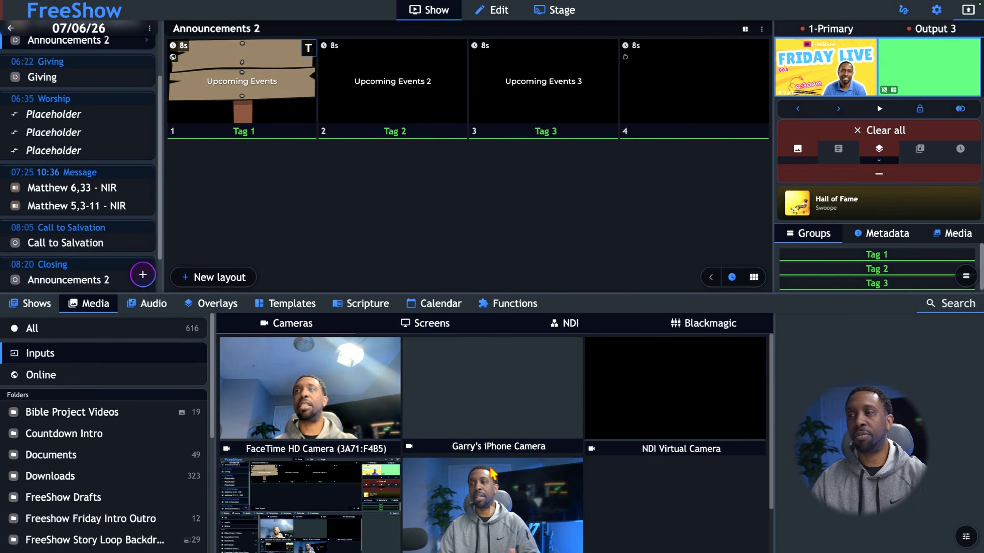
click(522, 497)
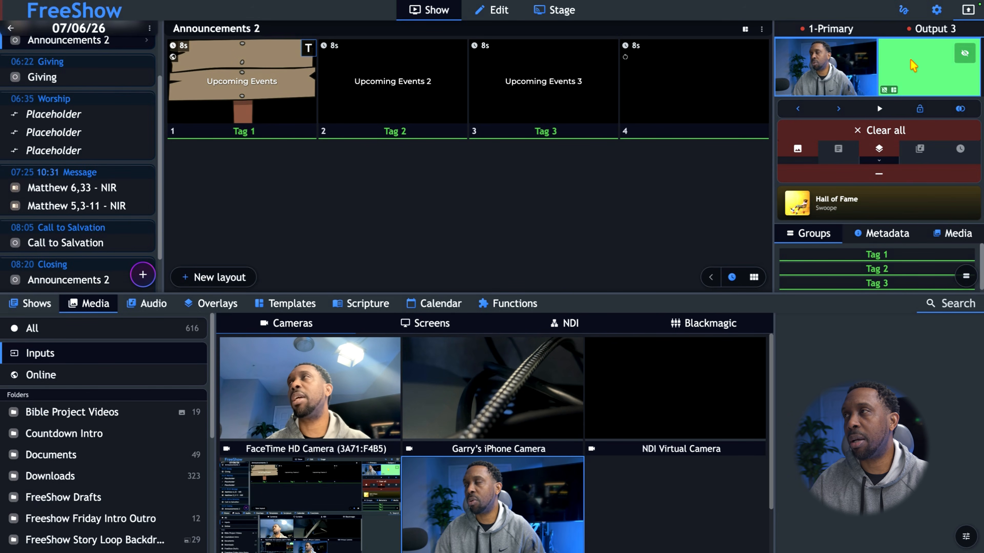
Open Output 3's Live FSF Test style for editing and enable its Background layer.
right_click(903, 75)
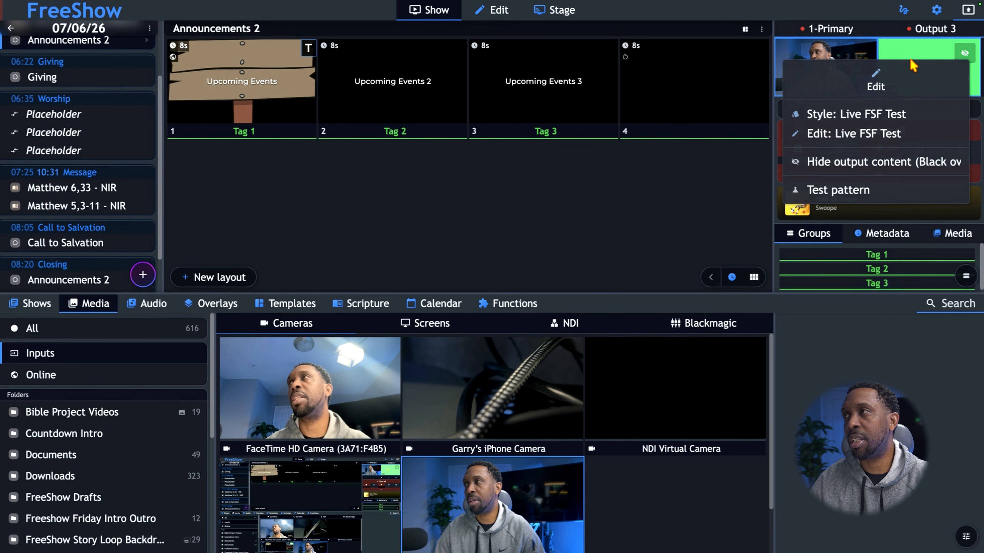
click(887, 114)
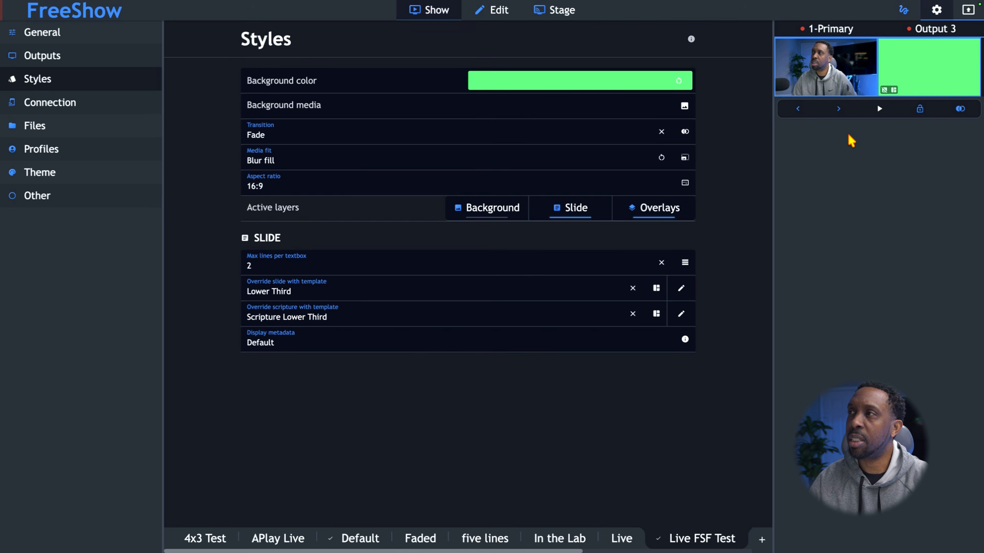
click(495, 216)
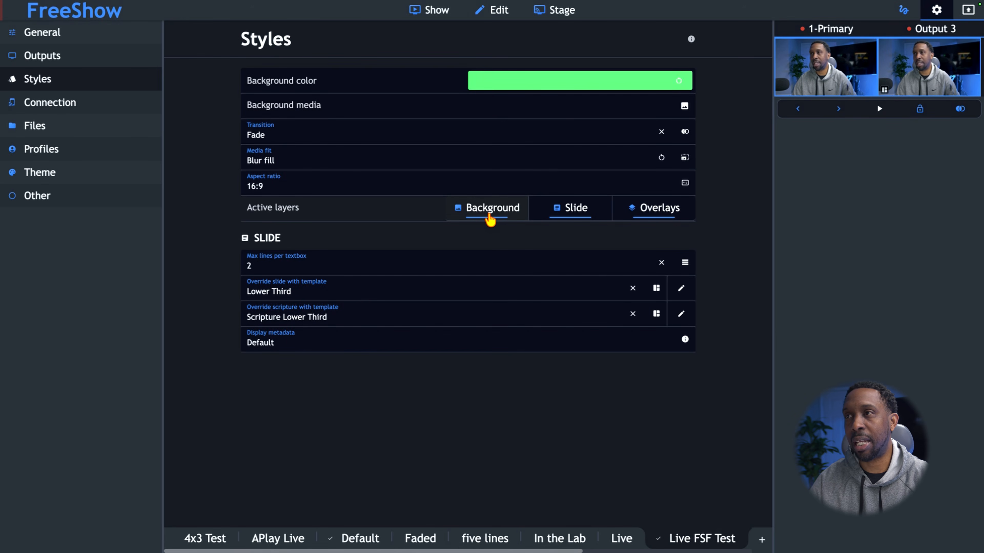
click(490, 217)
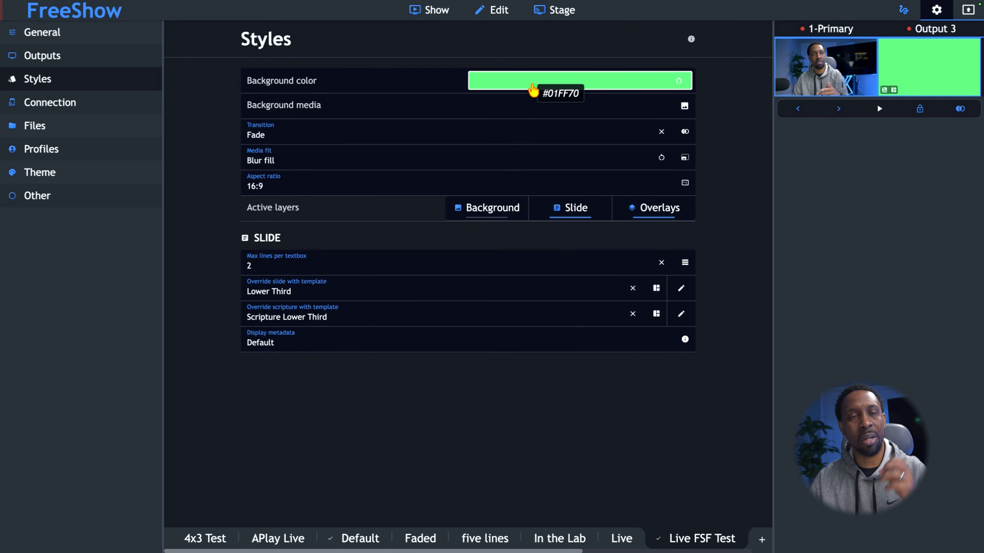
click(495, 211)
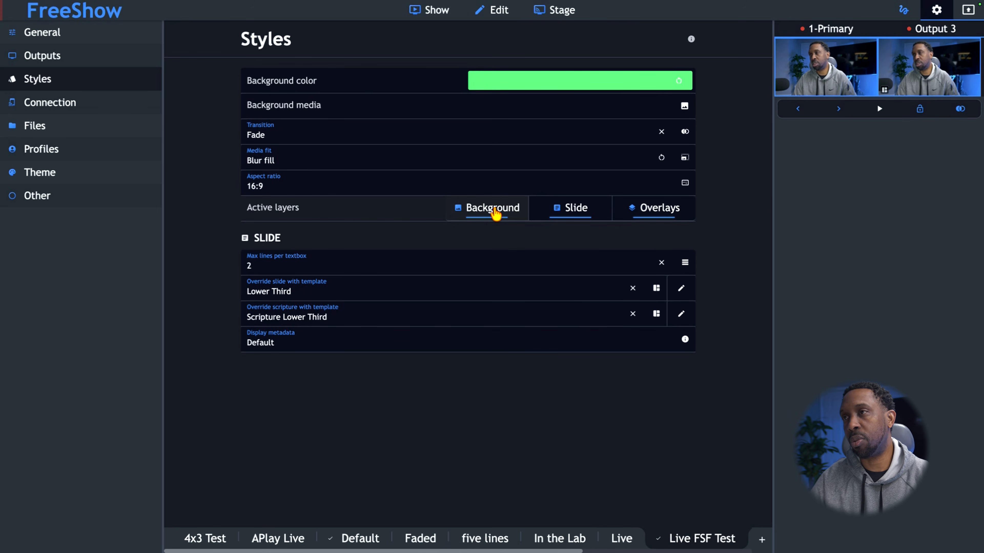
Return to the show view and present the Matthew 6:33 slide of the Matthew 6,33 - NIR scripture show.
click(432, 16)
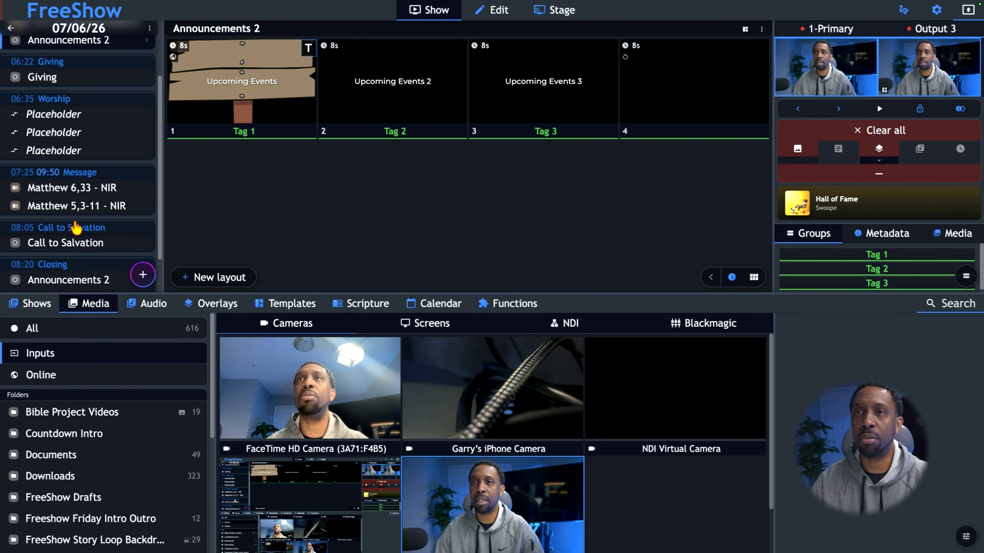
scroll(65, 208, up, 4)
scroll(66, 233, down, 2)
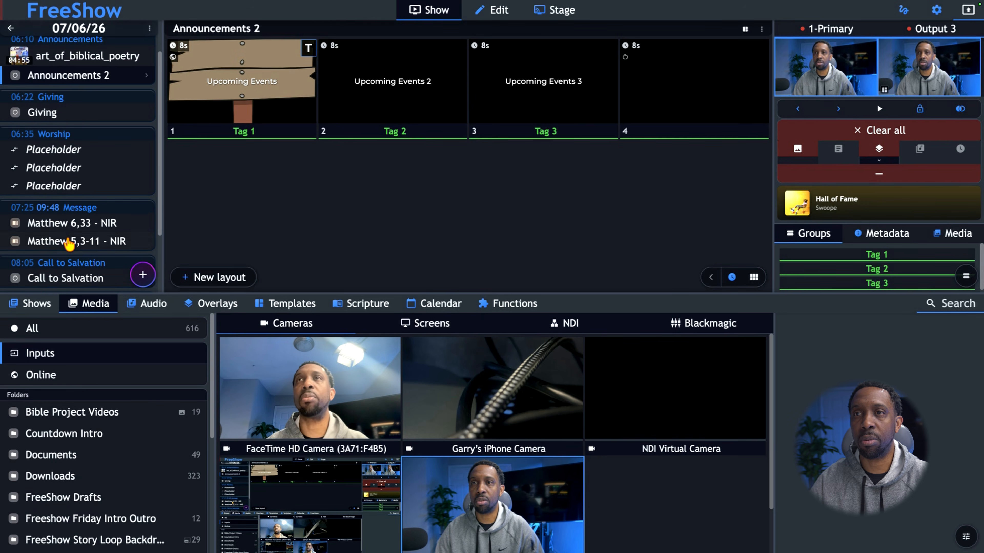
click(61, 228)
click(217, 111)
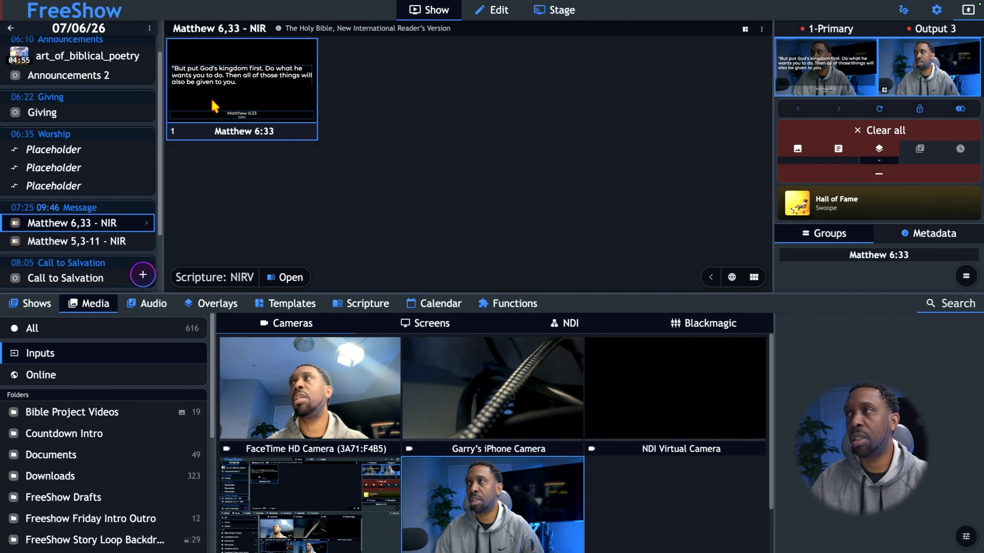
View the 1-Primary and Output 3 previews enlarged to compare how each displays the scripture over the camera.
click(809, 72)
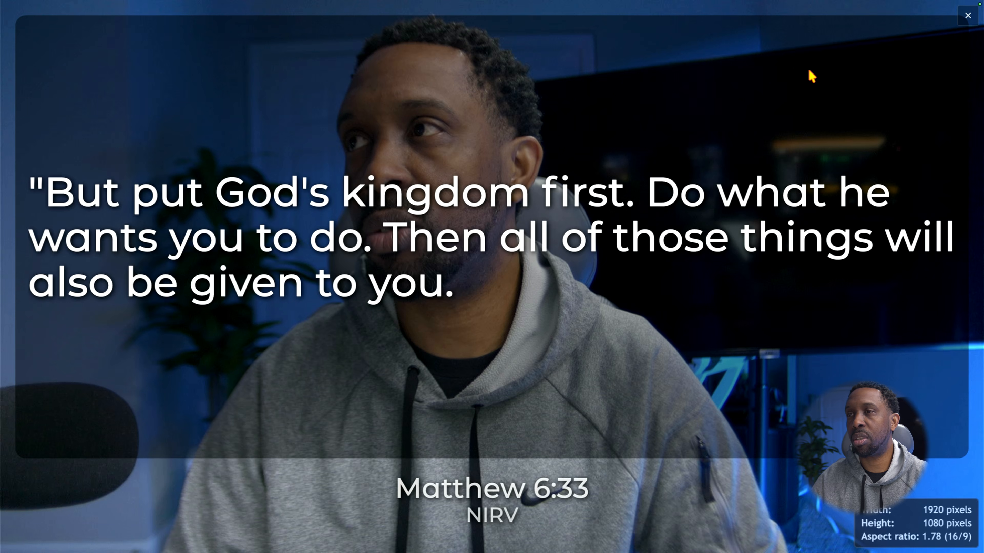
click(576, 177)
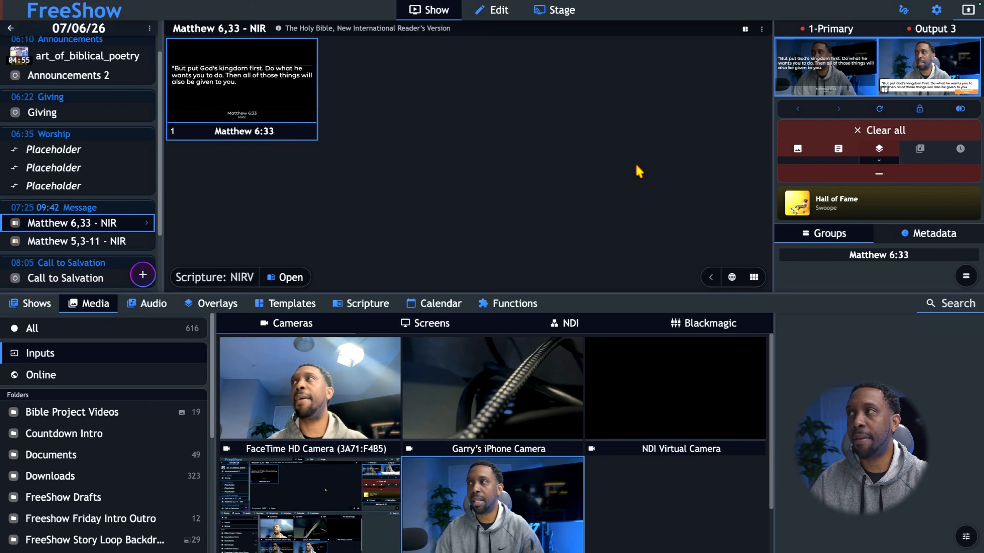
click(915, 67)
click(692, 266)
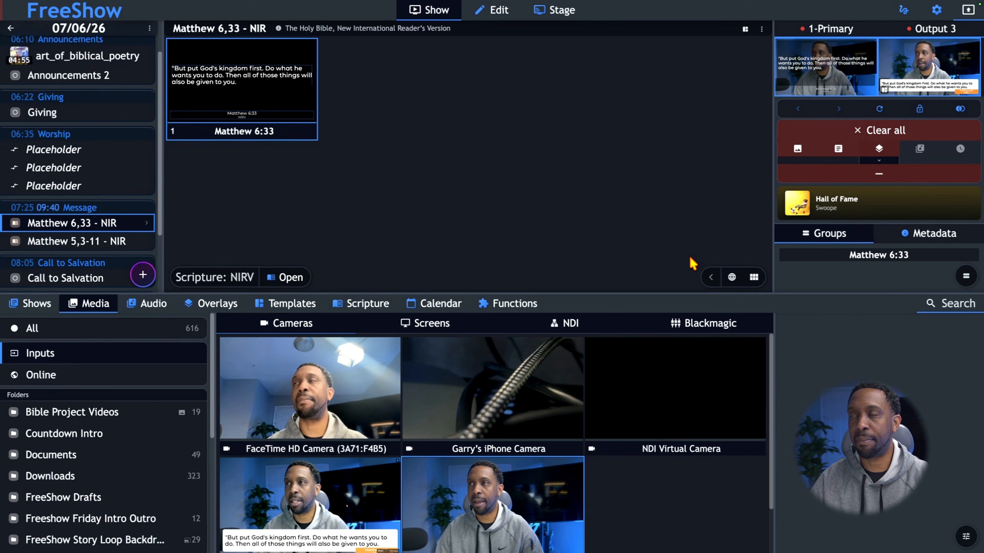
click(905, 151)
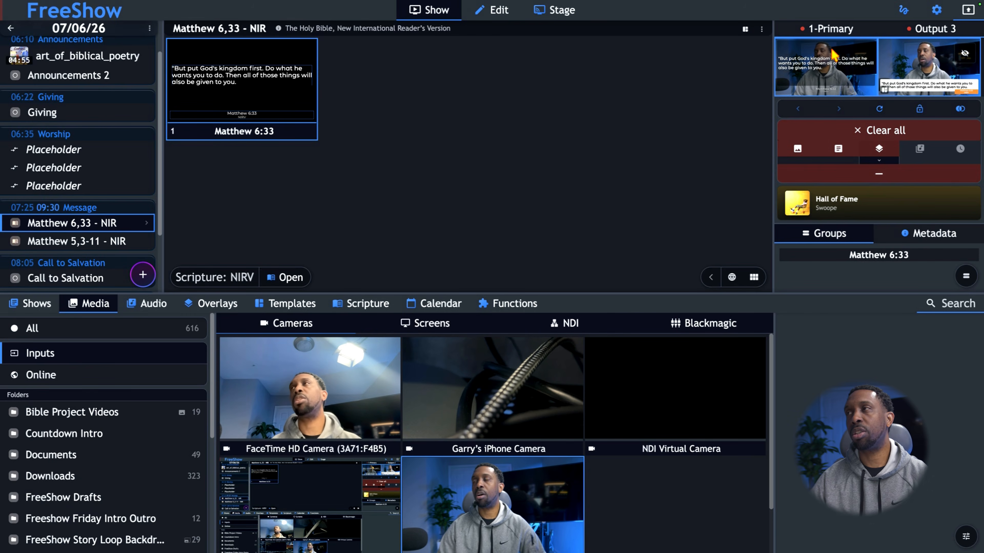
Lock Output 3 and clear the background camera from the 1-Primary output.
click(928, 31)
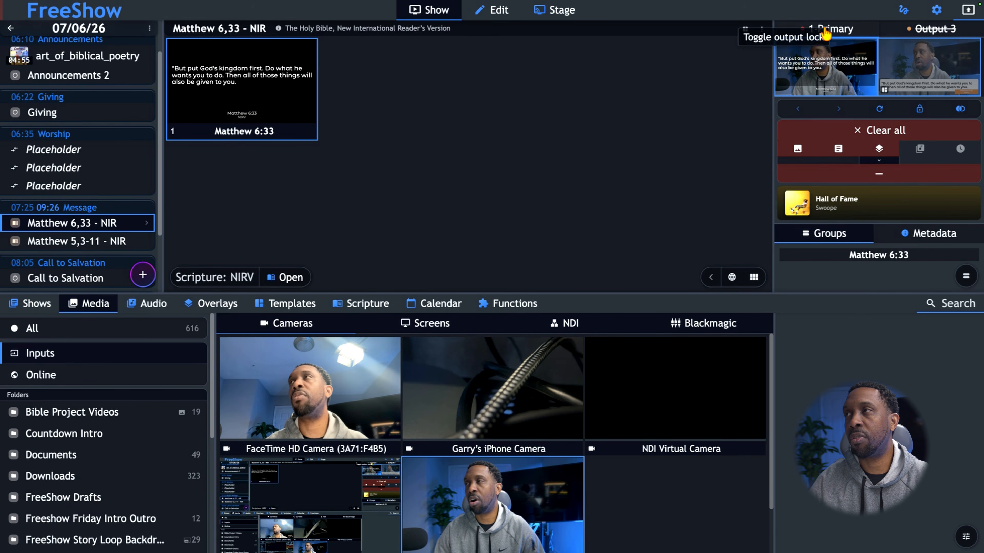
click(797, 148)
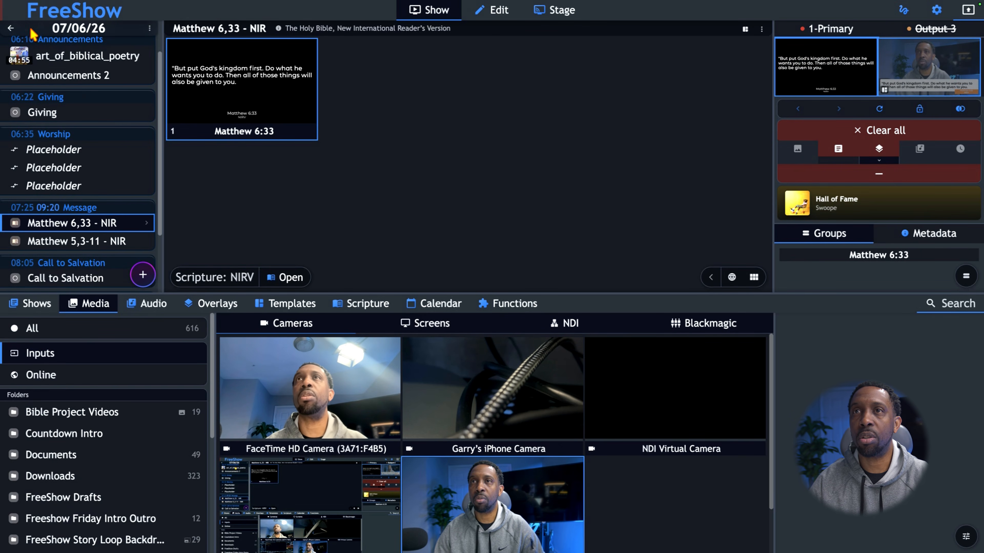
Leave the open project for the projects list and open the I trust in God show from the Songs category.
click(11, 28)
scroll(75, 126, up, 1)
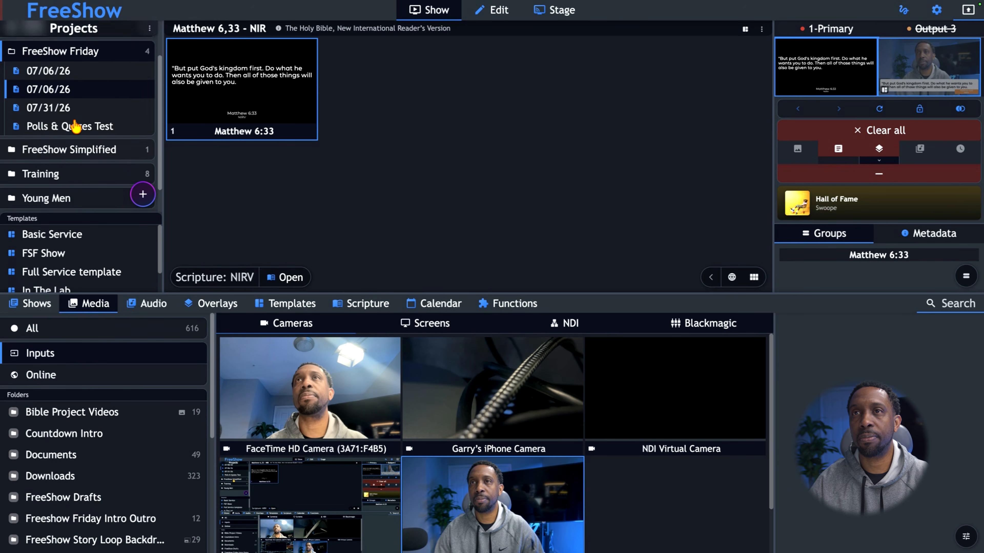
scroll(76, 126, up, 2)
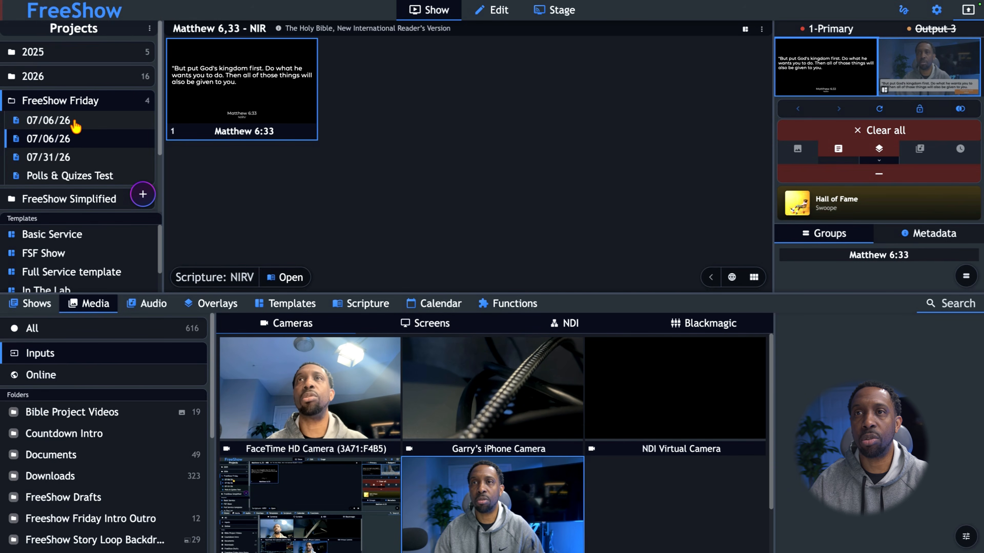
scroll(77, 178, down, 2)
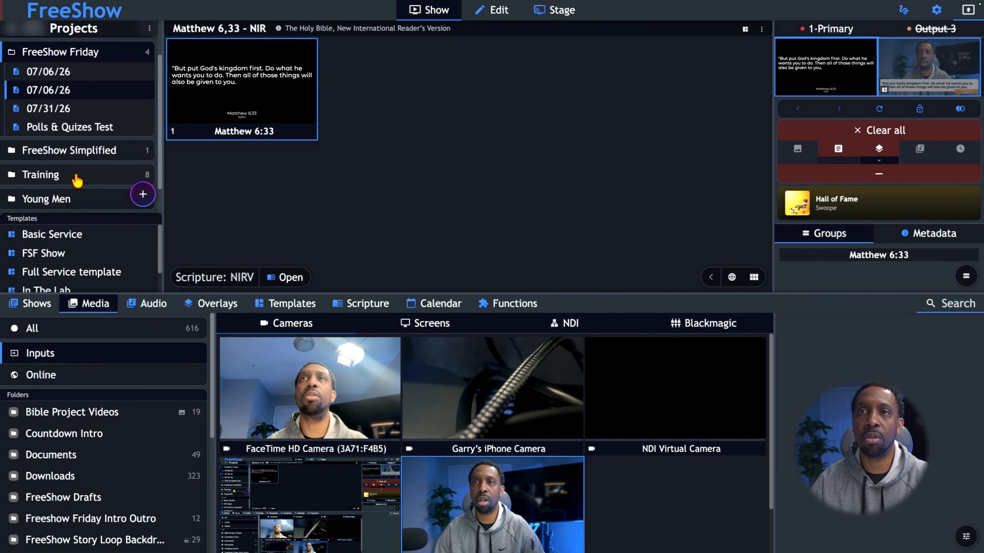
scroll(78, 179, up, 2)
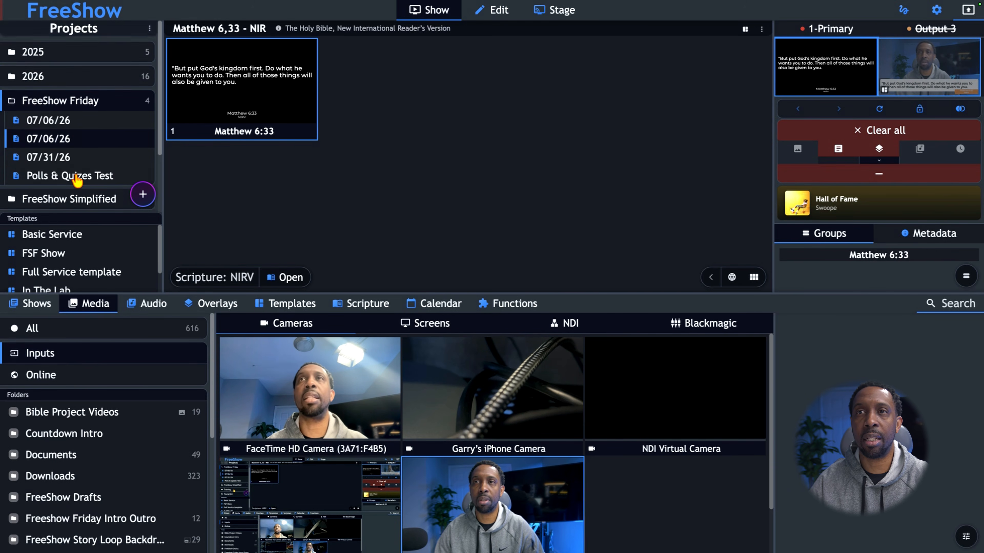
click(33, 310)
scroll(54, 485, down, 3)
scroll(40, 534, down, 1)
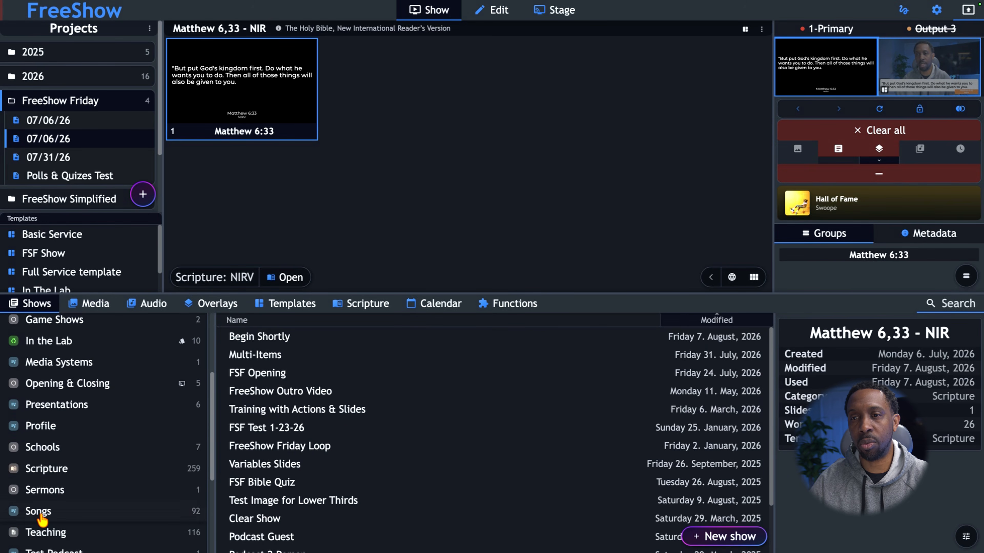
click(39, 512)
click(263, 374)
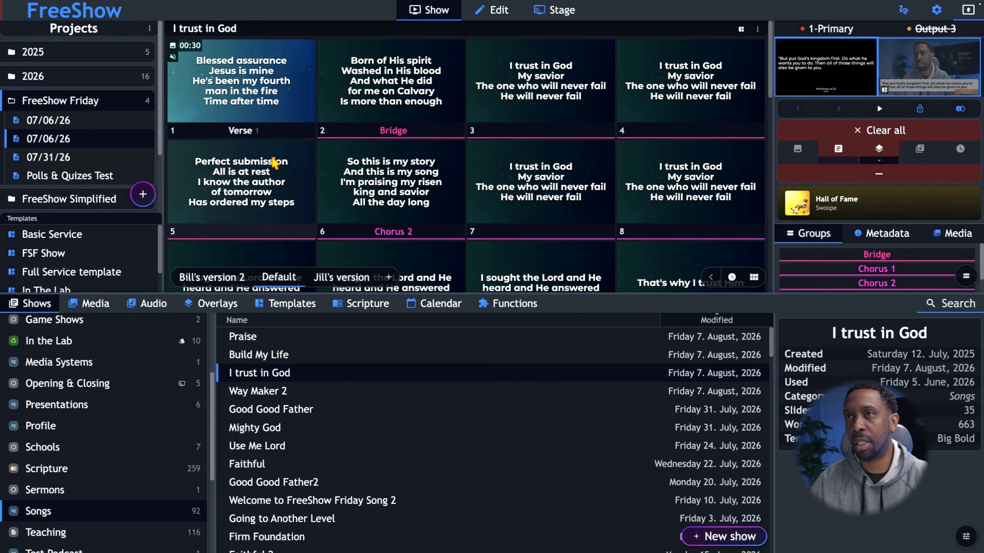
Present the first Verse slide of I trust in God, unlock Output 3 and present the slide again.
click(310, 101)
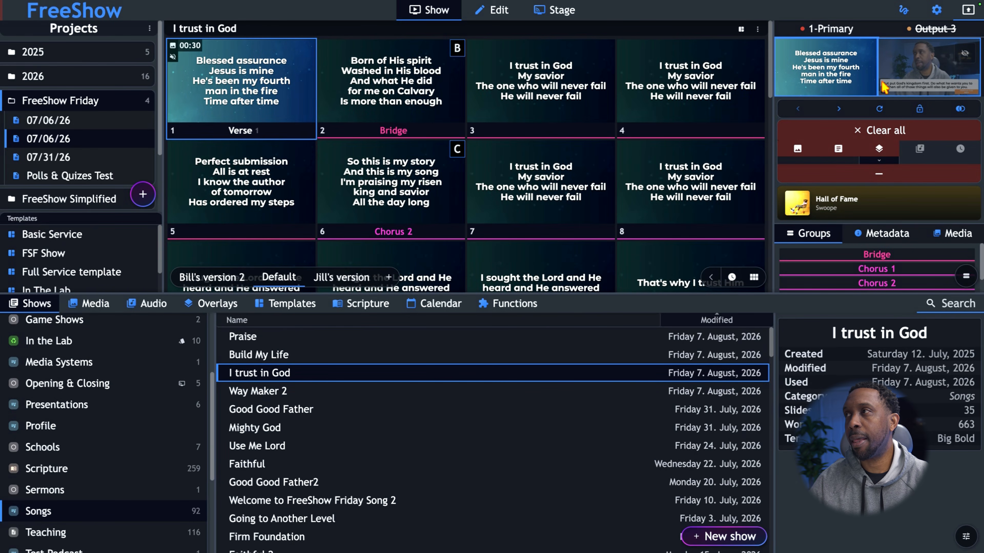
click(926, 37)
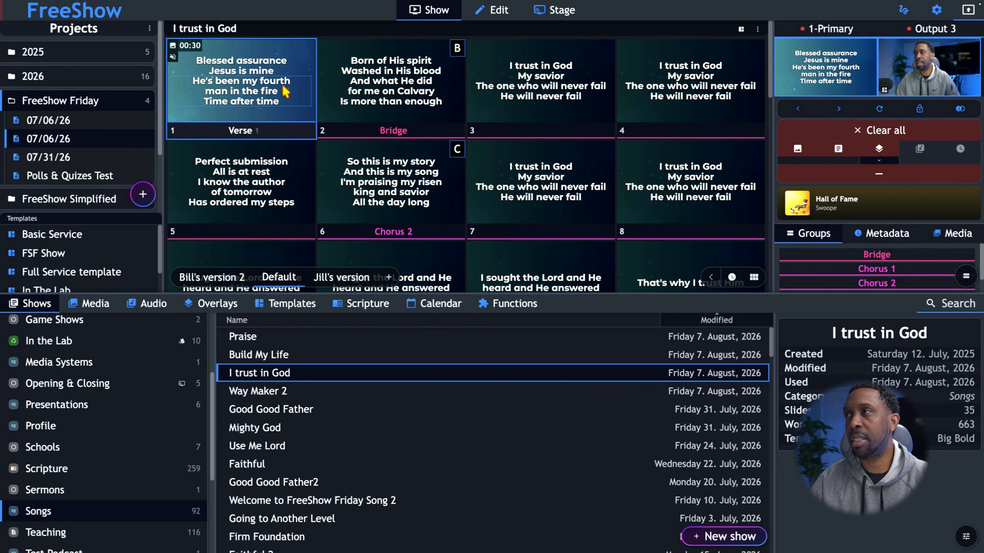
click(286, 92)
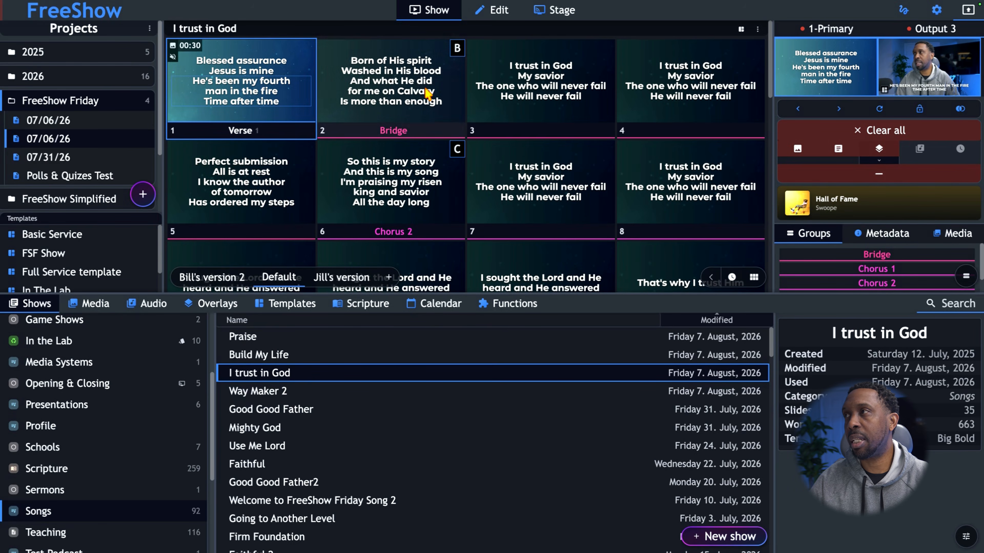
View the Output 3 and 1-Primary previews enlarged, and present the Bridge slide of the song.
double_click(907, 70)
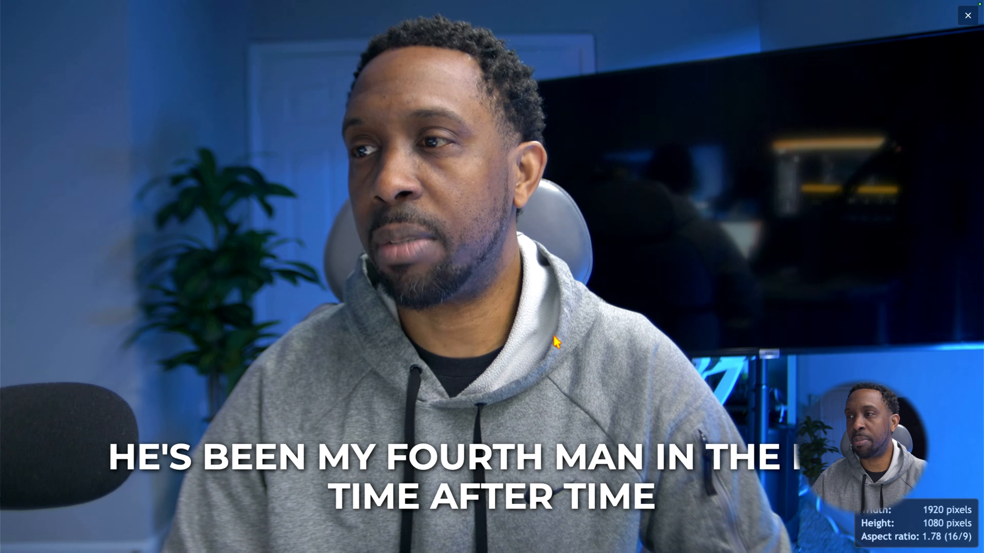
click(472, 440)
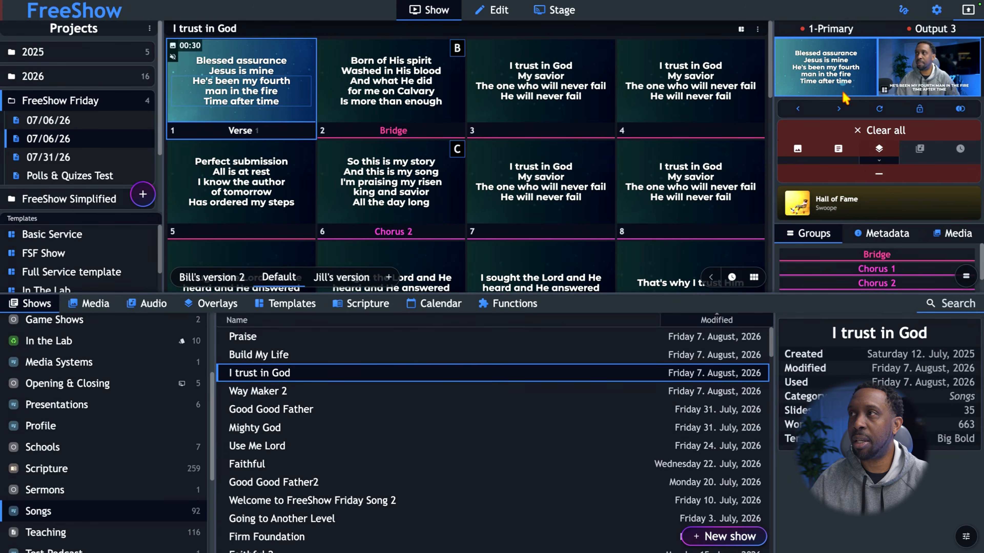
double_click(814, 77)
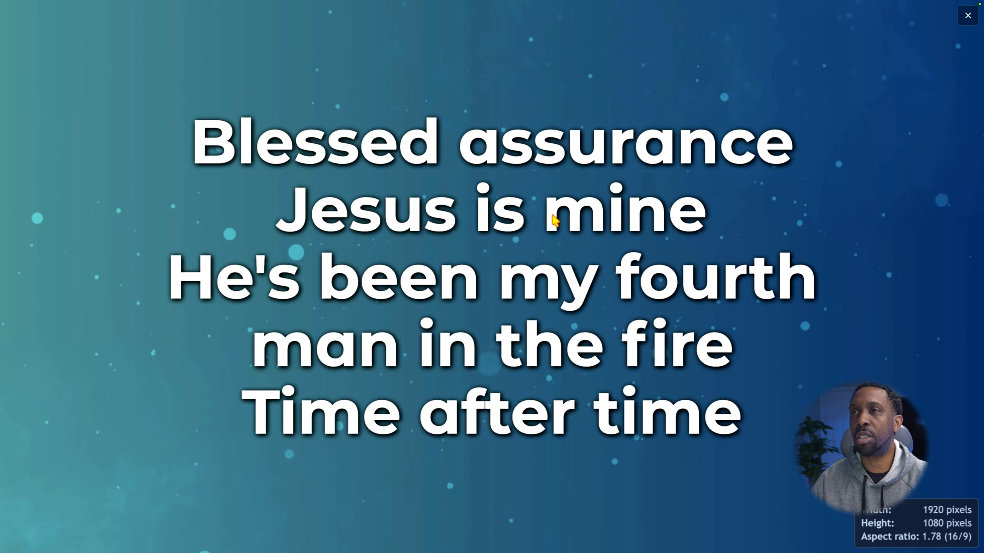
click(555, 220)
click(373, 97)
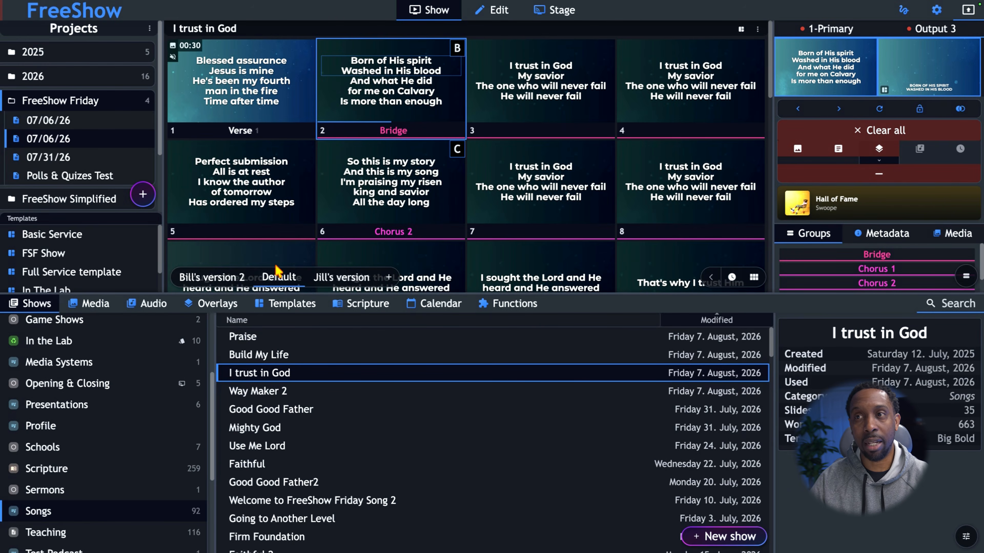
Browse the overlay categories and show the overlays in the Cameras category.
click(211, 304)
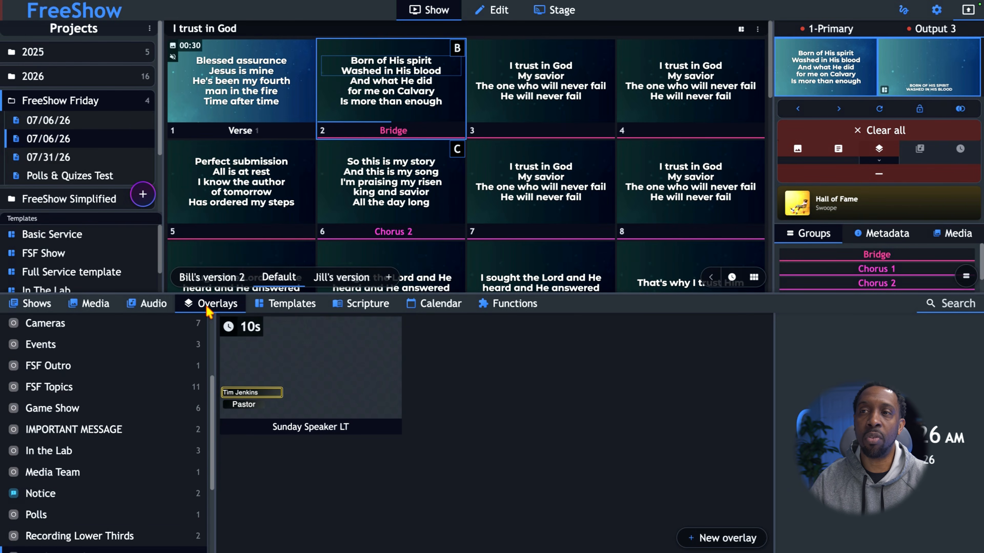
scroll(91, 449, down, 3)
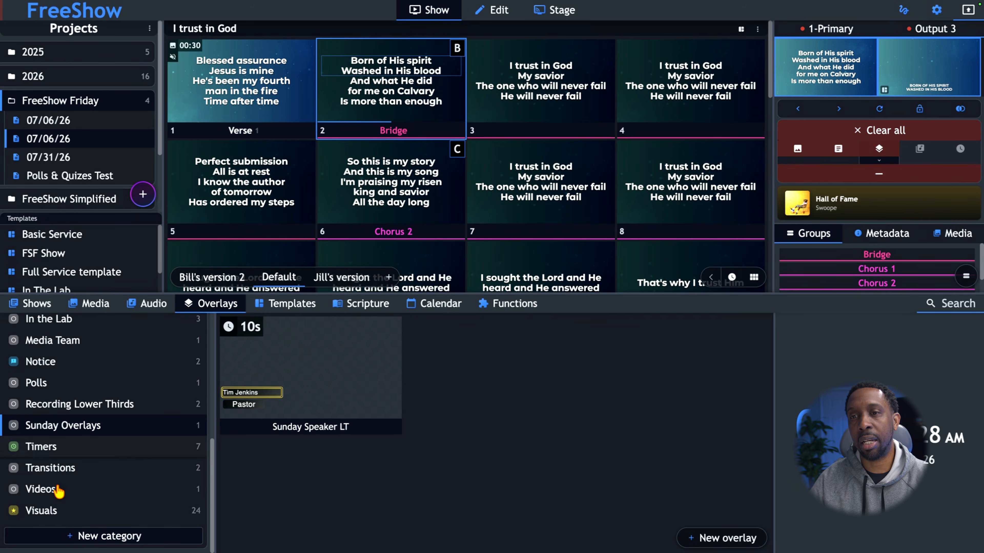
click(53, 493)
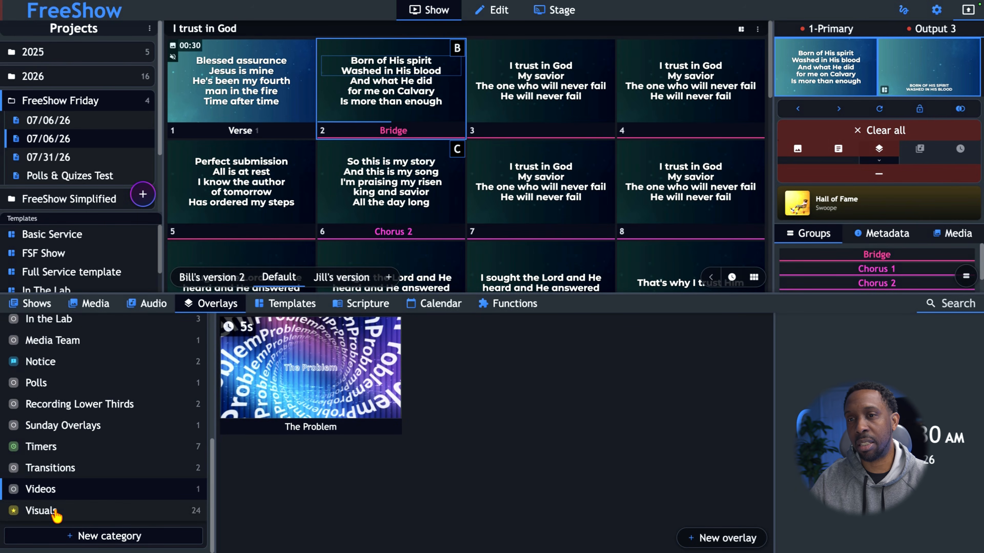
scroll(57, 484, up, 4)
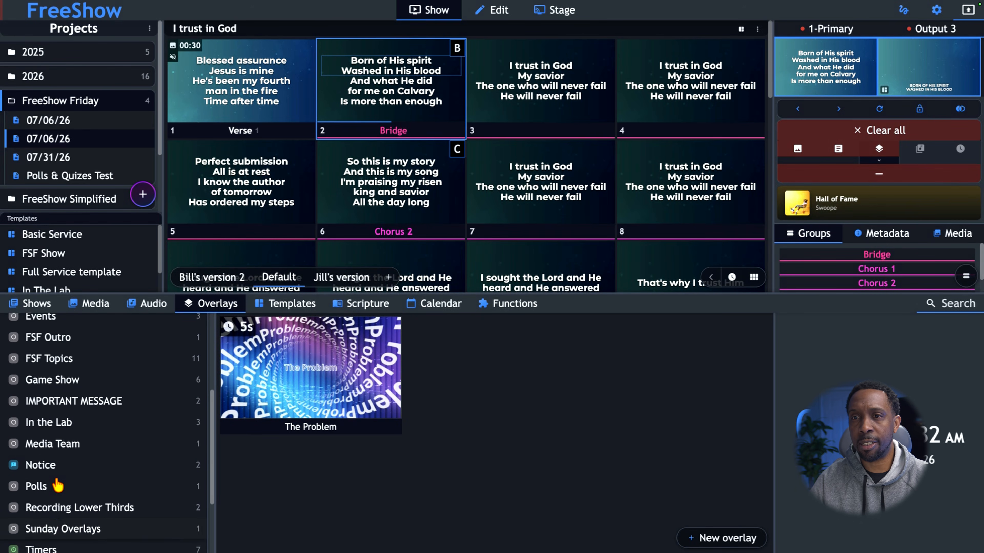
scroll(57, 484, up, 2)
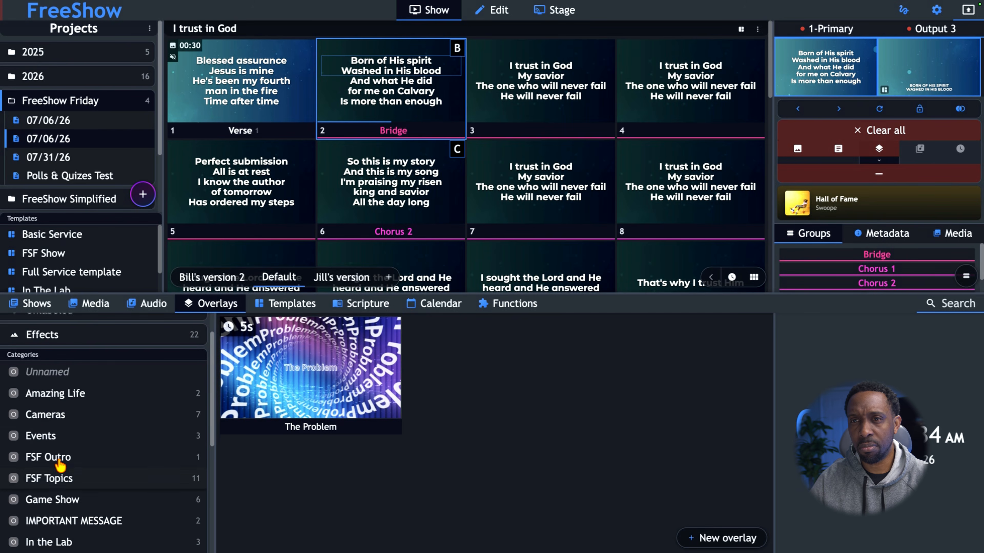
click(59, 415)
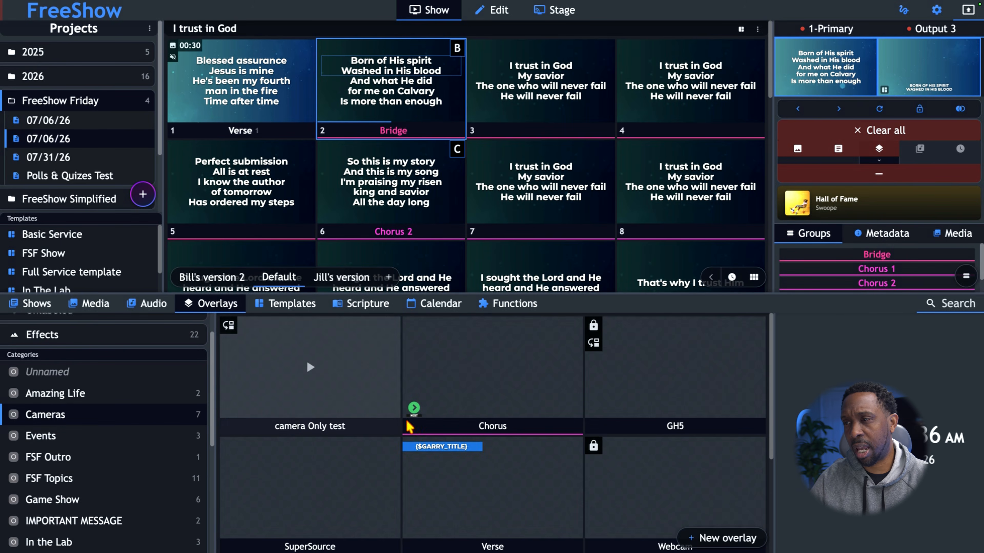
scroll(409, 427, down, 2)
scroll(408, 423, down, 2)
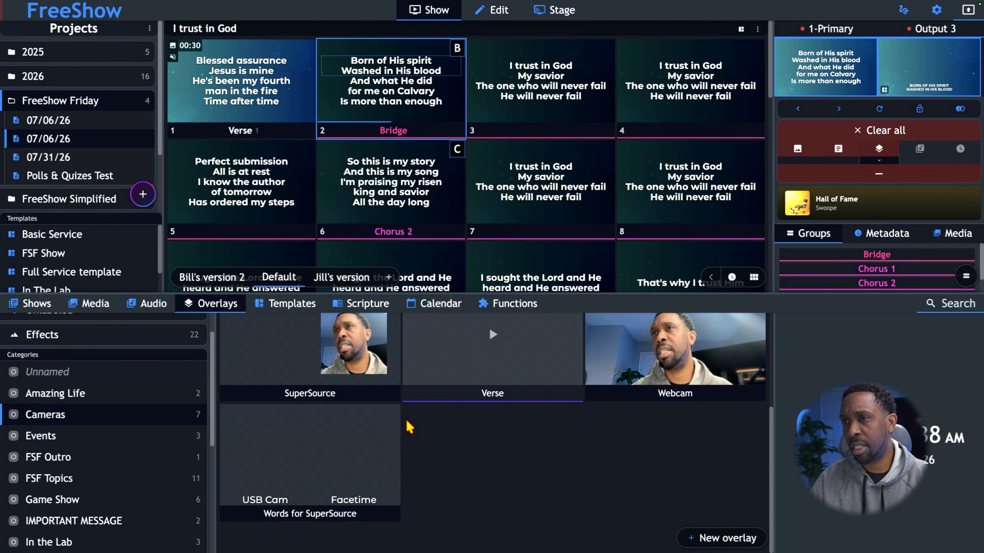
Create an overlay named FSF Video Background in the Cameras category and open it for editing.
click(719, 540)
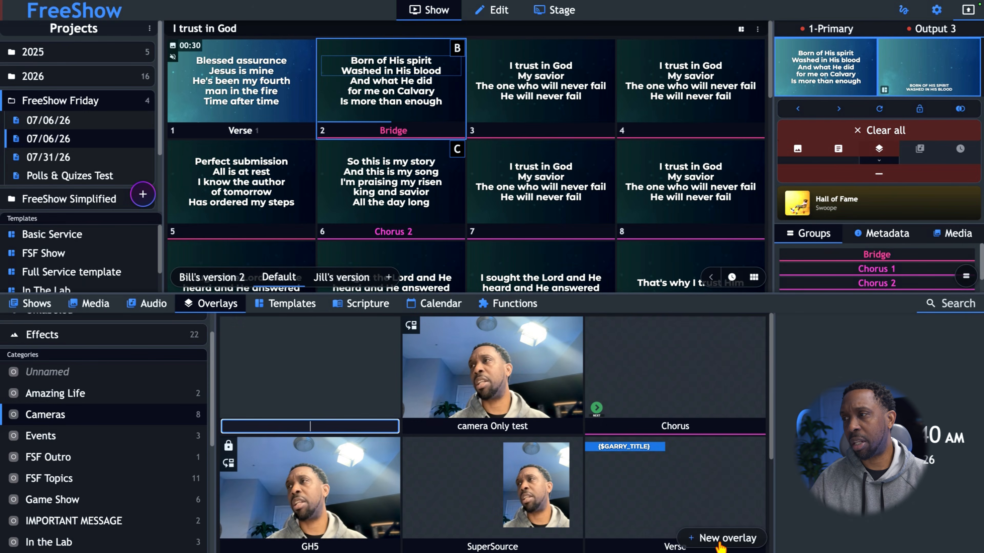
text(FSF Video Ba)
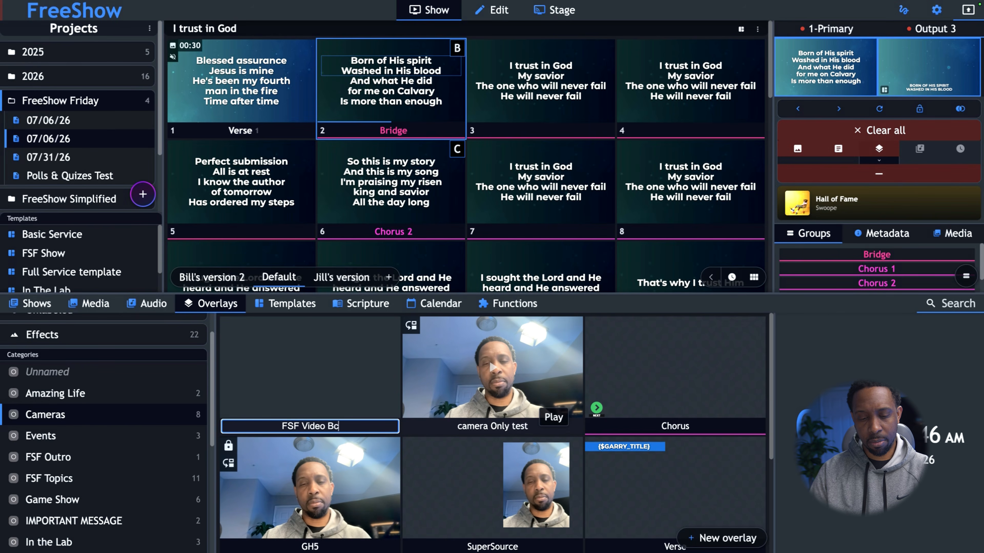
text(ckground)
key(Return)
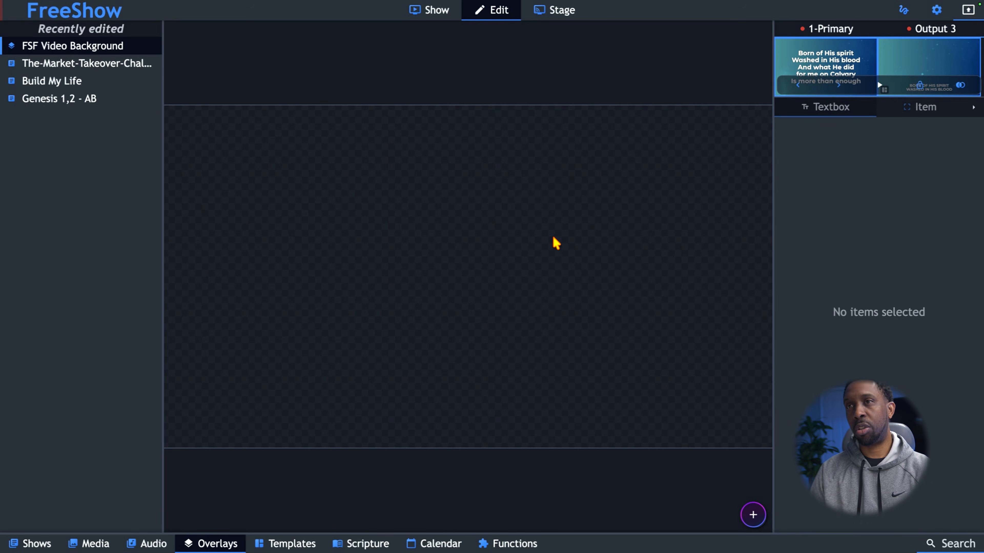
Add a camera item to the FSF Video Background overlay using the USB Video (534d:2109) camera.
click(751, 514)
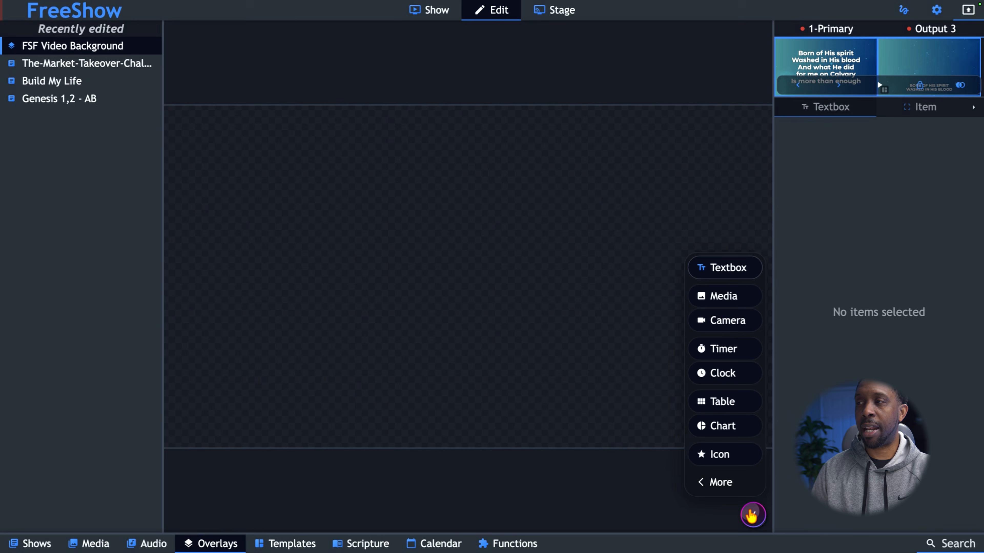
click(729, 321)
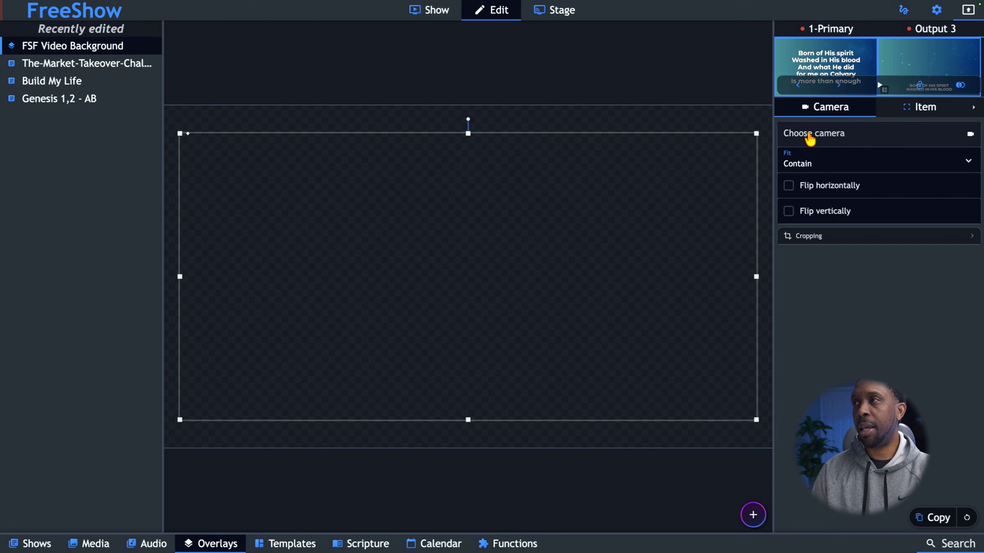
click(810, 137)
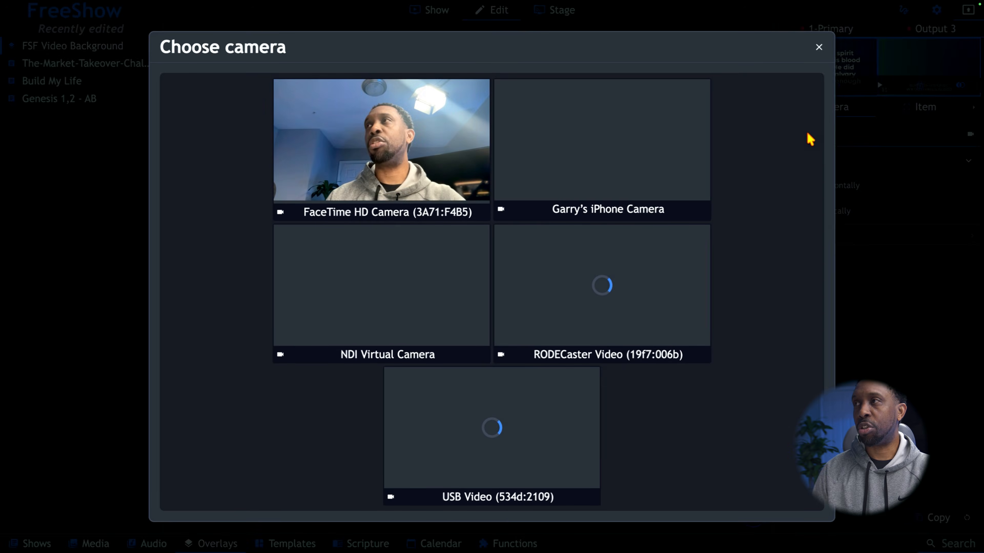
click(518, 418)
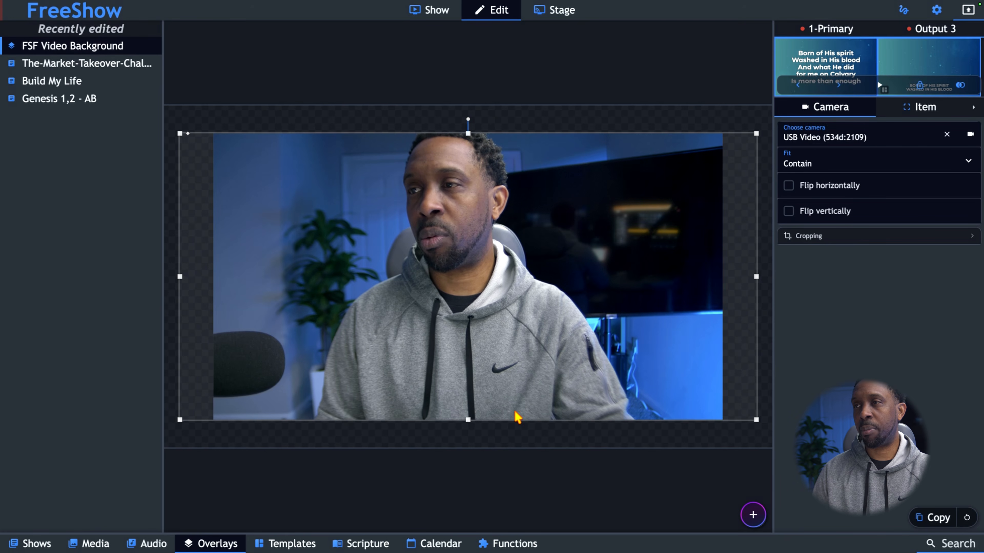
Align the camera item with the canvas's top-left corner and enlarge it to fill the whole canvas.
drag(297, 220, 296, 214)
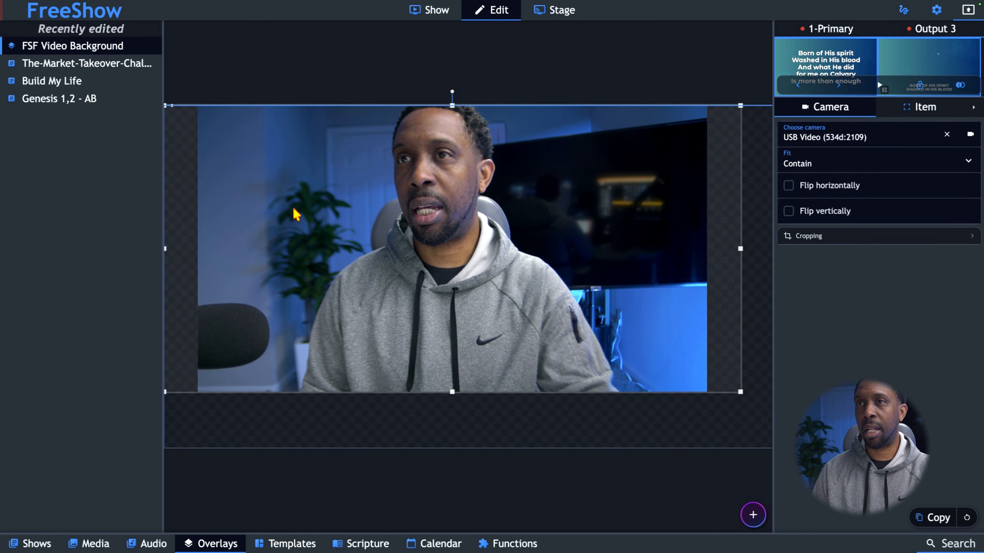
drag(740, 392, 771, 449)
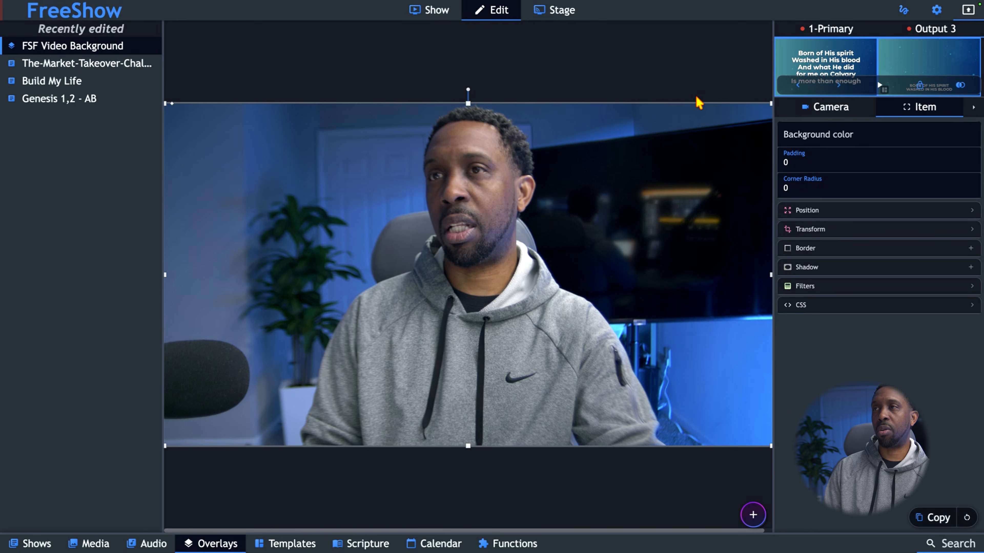
click(662, 85)
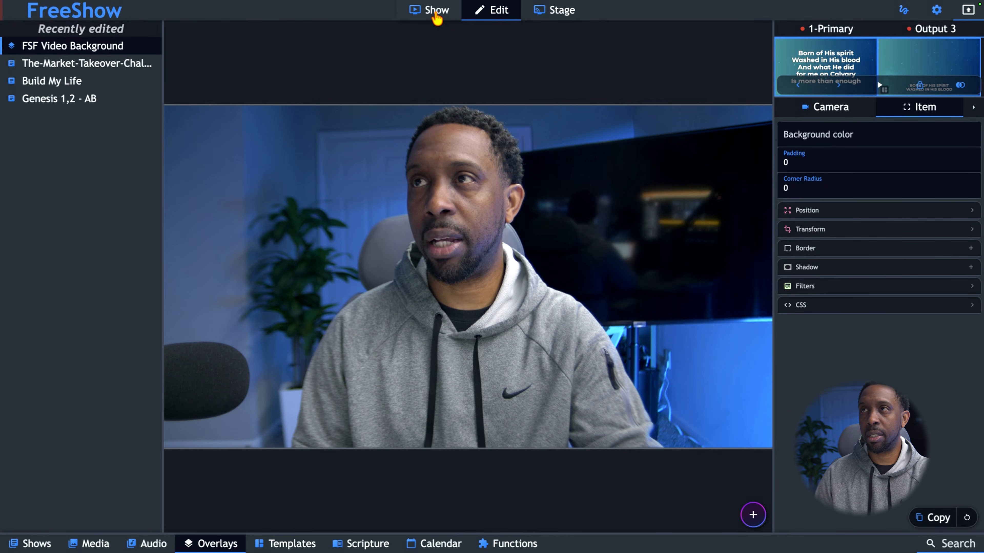
Return to the show view, reopen the FSF Video Background overlay for editing and restrict its camera item to Output 3.
click(436, 12)
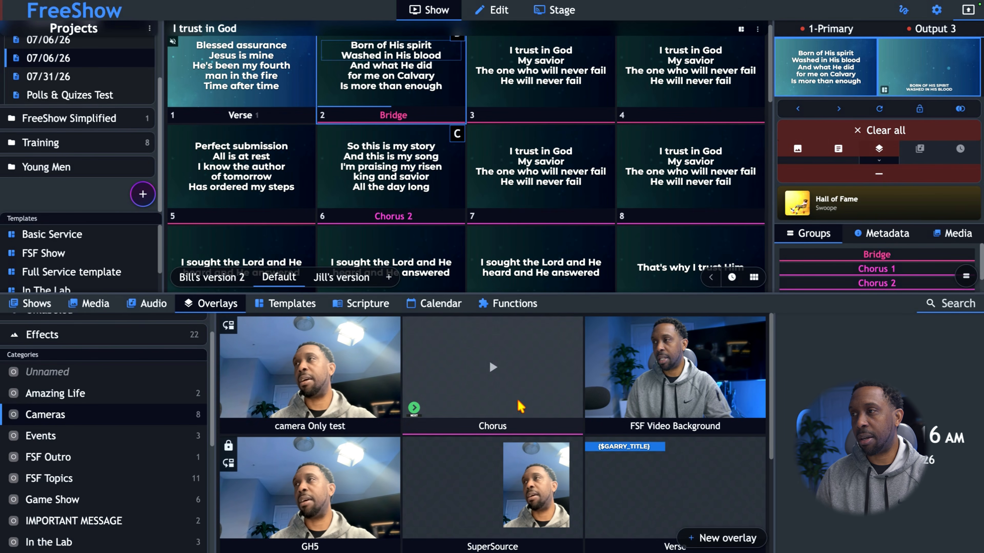
right_click(651, 390)
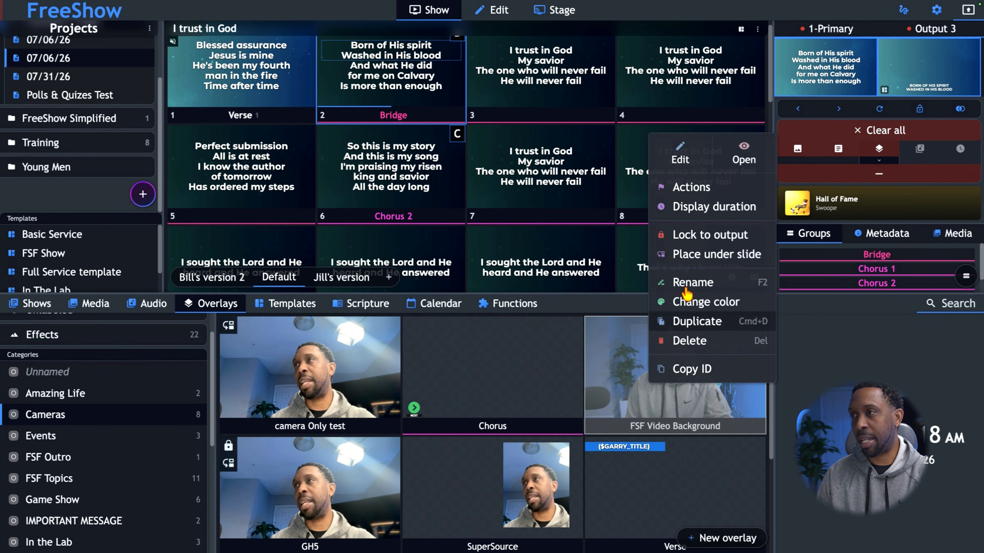
click(693, 159)
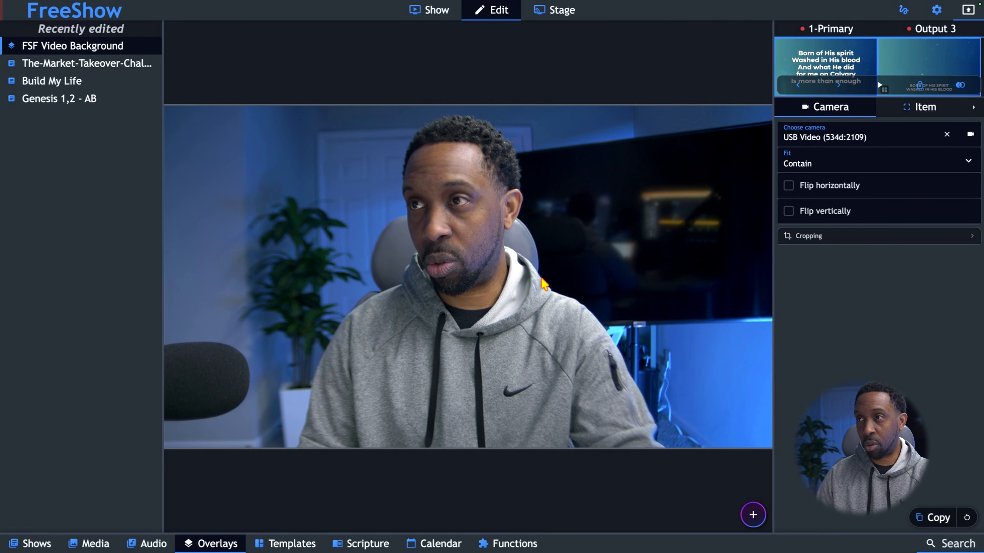
right_click(544, 285)
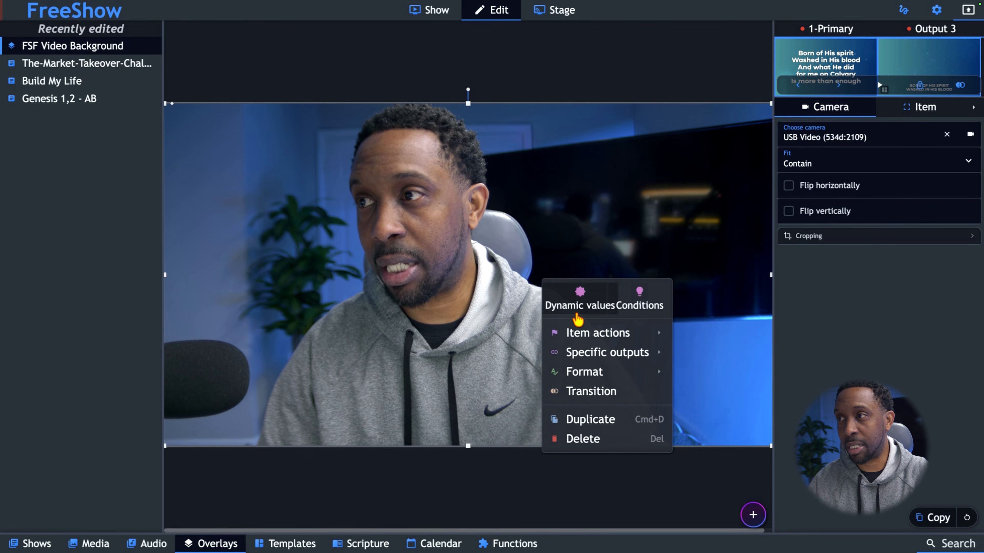
mouse_move(622, 355)
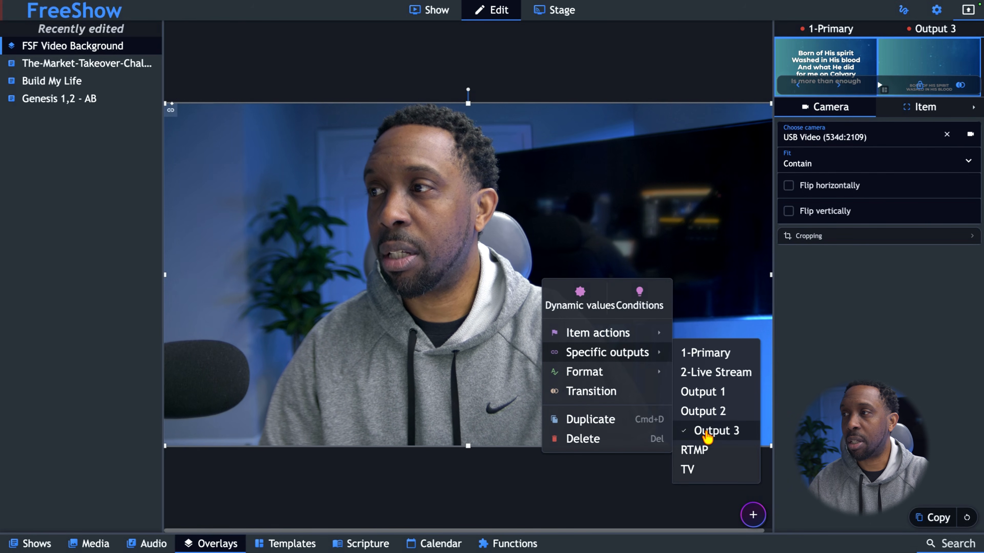
Dismiss the camera item's options, show the overlay list and set the FSF Video Background overlay to be placed under the slide.
click(738, 315)
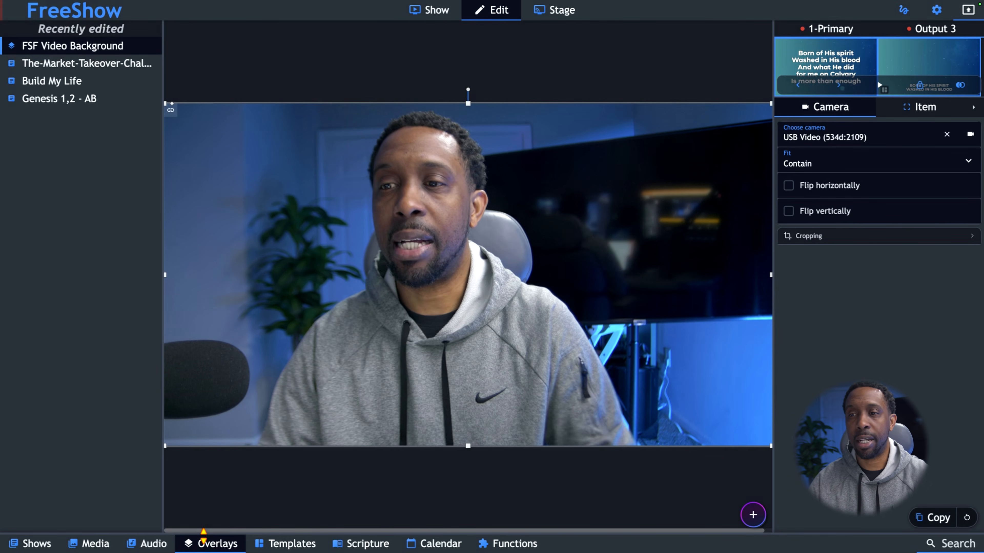
click(194, 542)
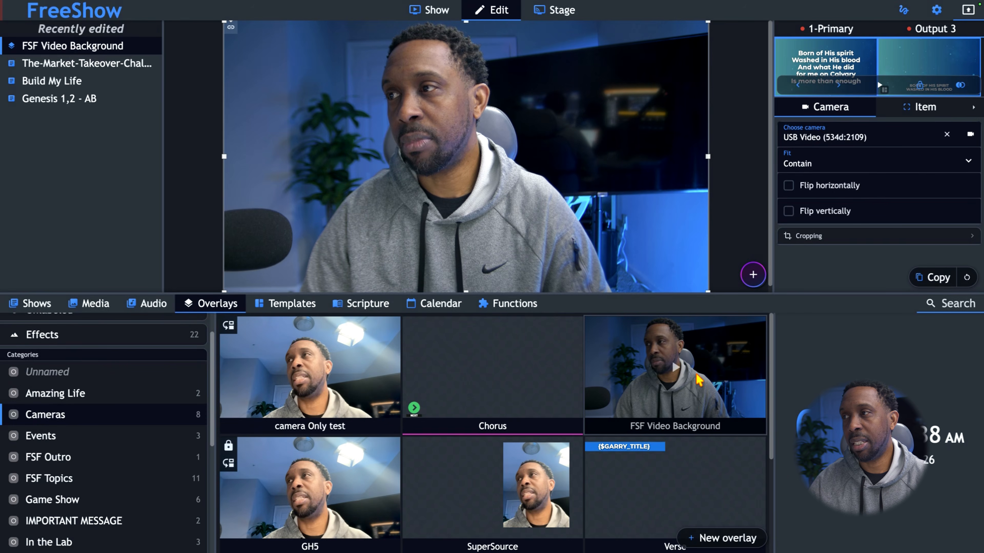
right_click(698, 380)
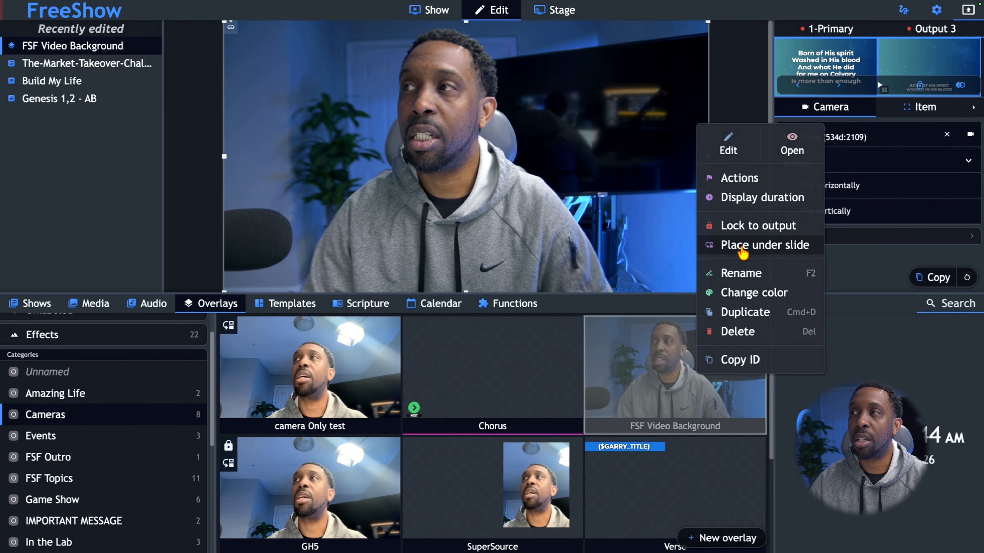
click(743, 253)
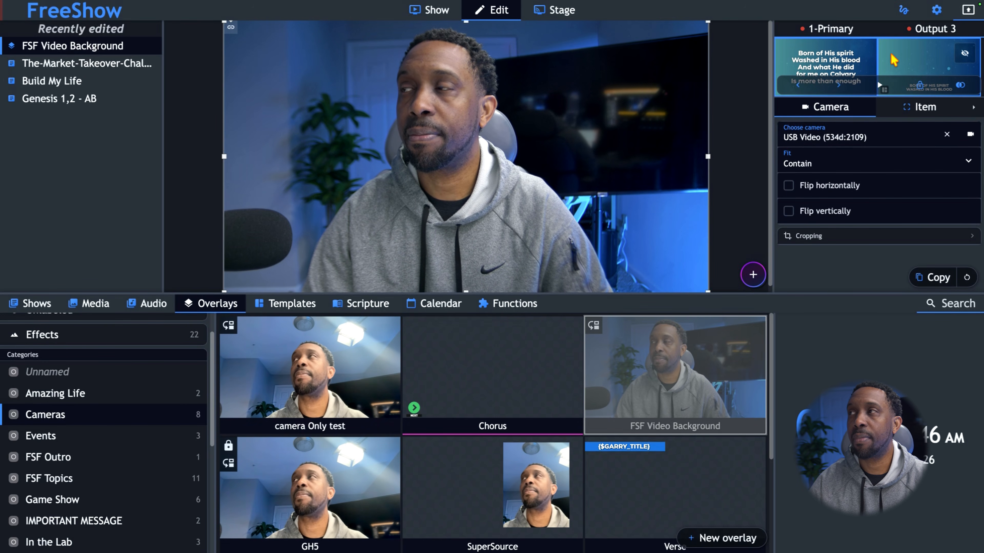
Open Output 3's Live FSF Test style for editing and deactivate its Background layer.
right_click(903, 61)
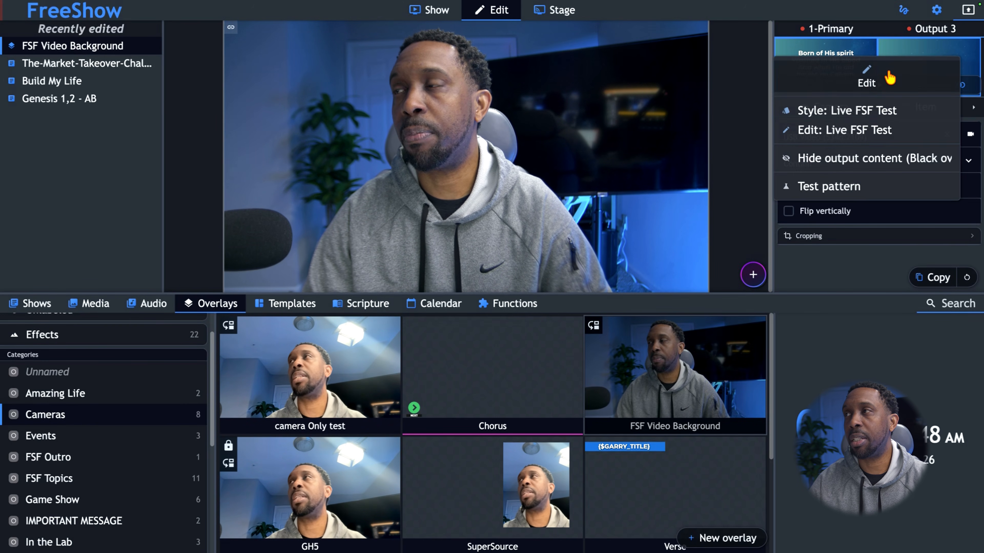
click(832, 130)
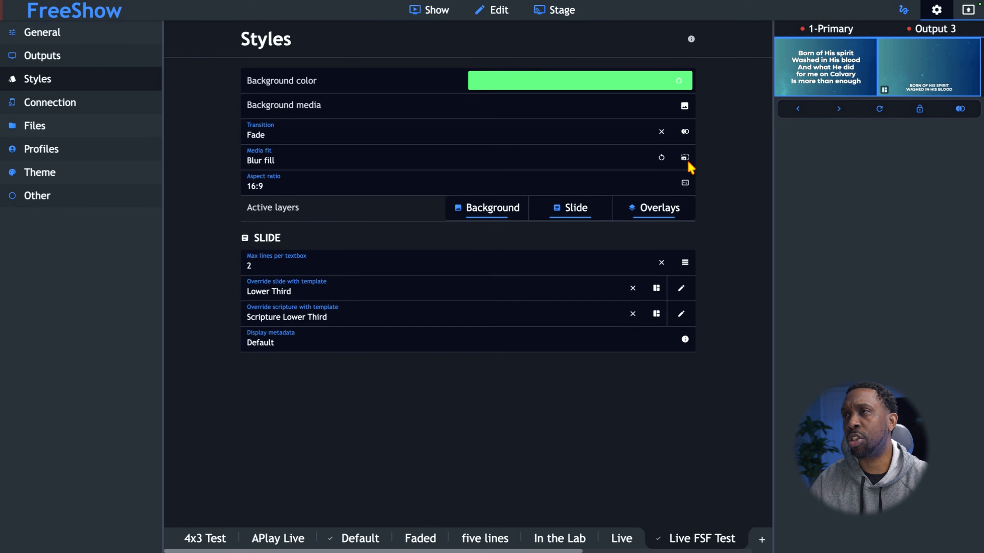
click(499, 209)
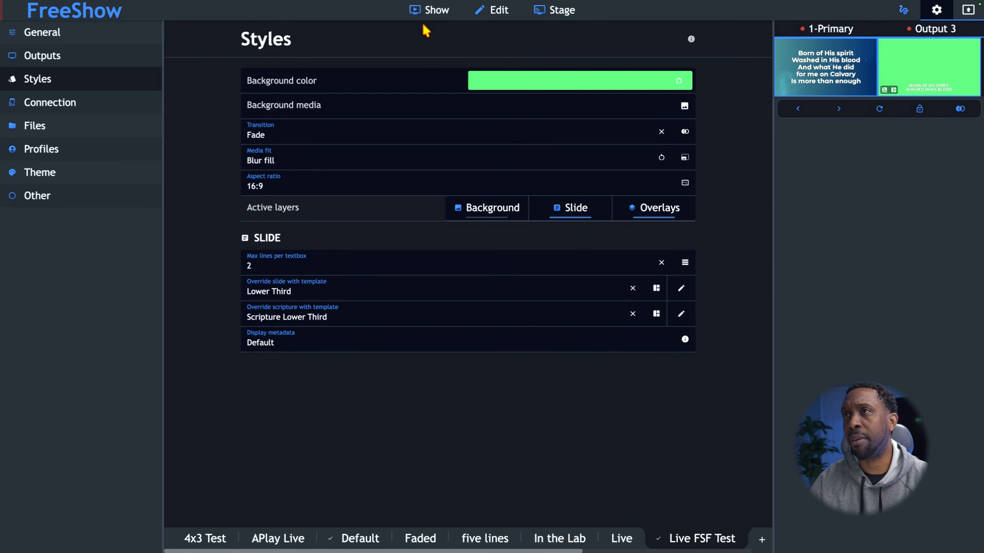
Return to the show view, output the FSF Video Background overlay and advance the song to slide 3.
click(432, 17)
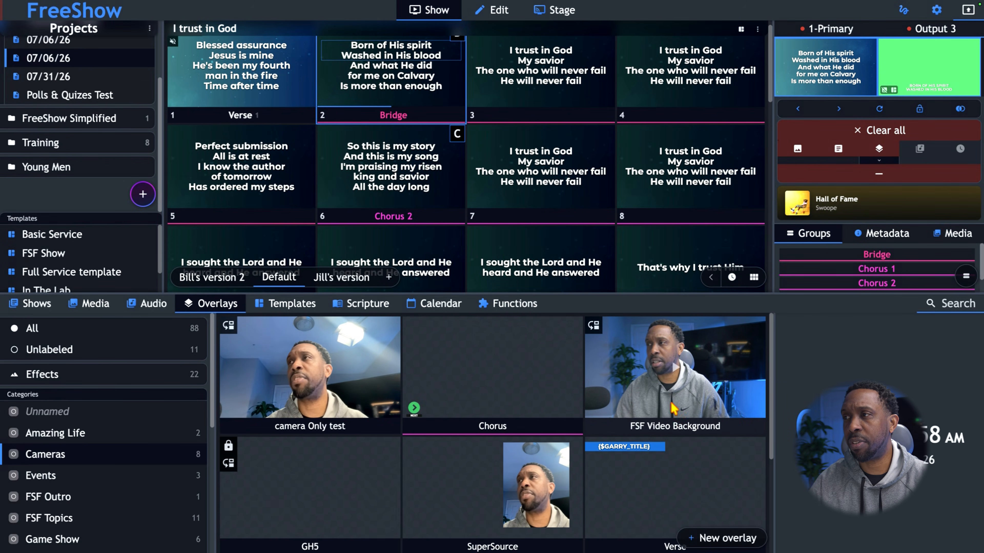
click(676, 393)
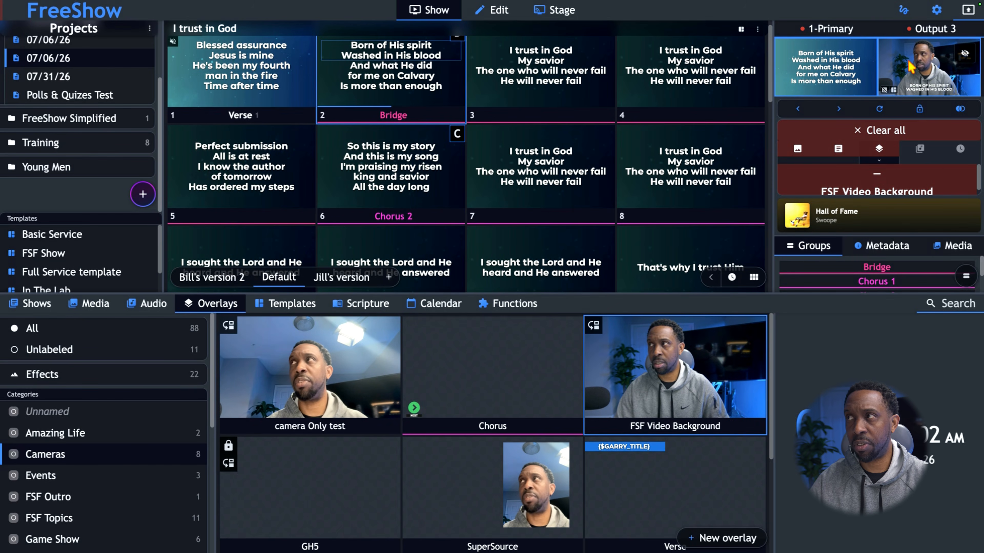
key(Right)
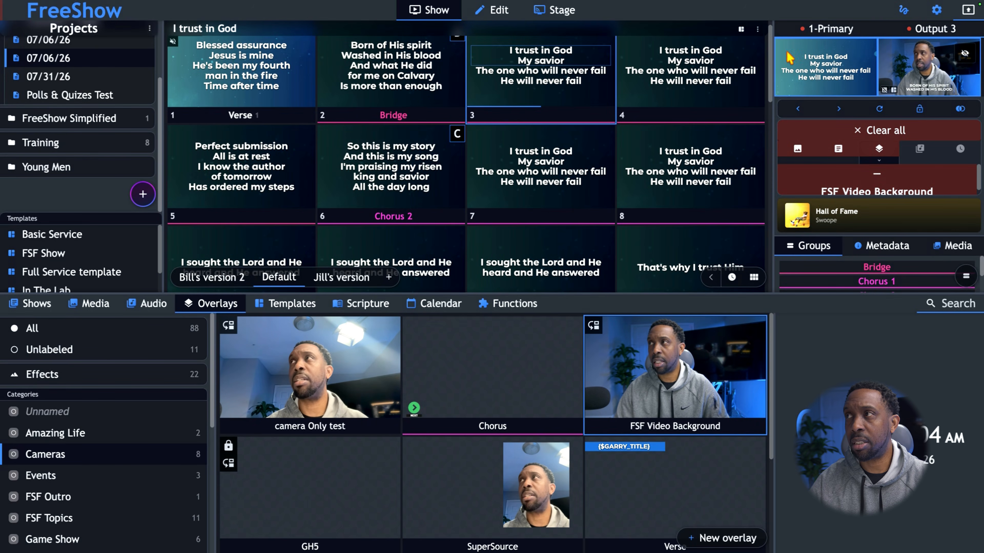
Preview the 1-Primary and Output 3 outputs full screen while advancing the song's lyrics to slide 6.
click(827, 62)
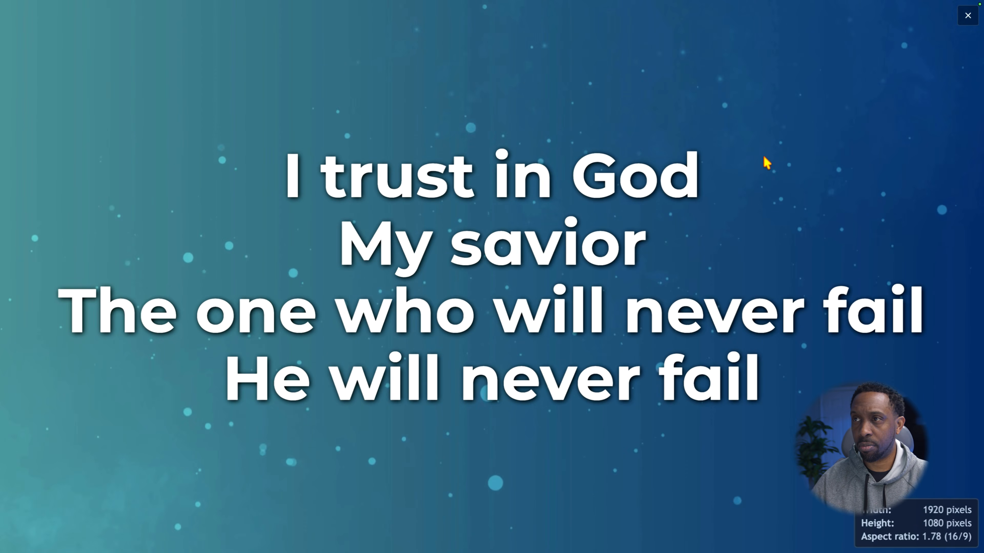
key(Right)
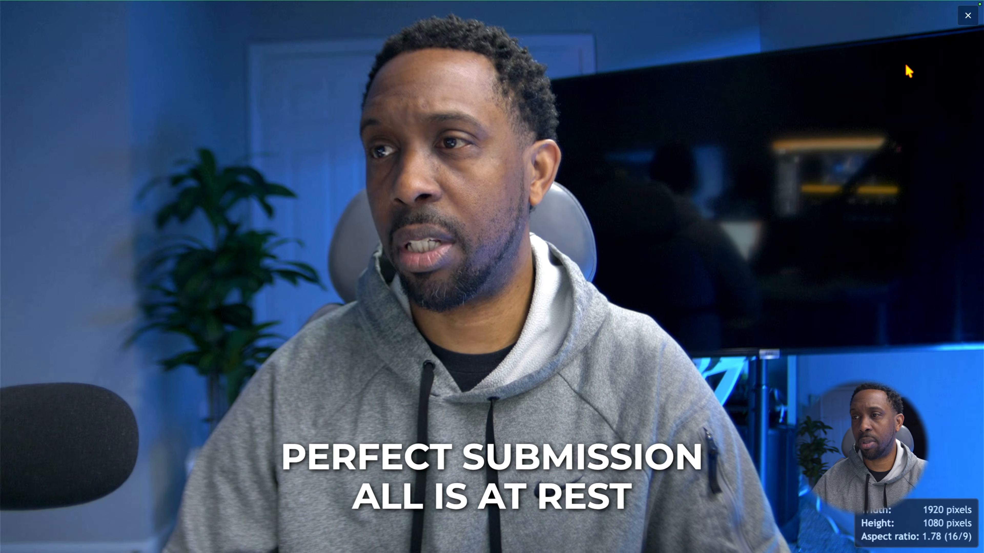
key(Right)
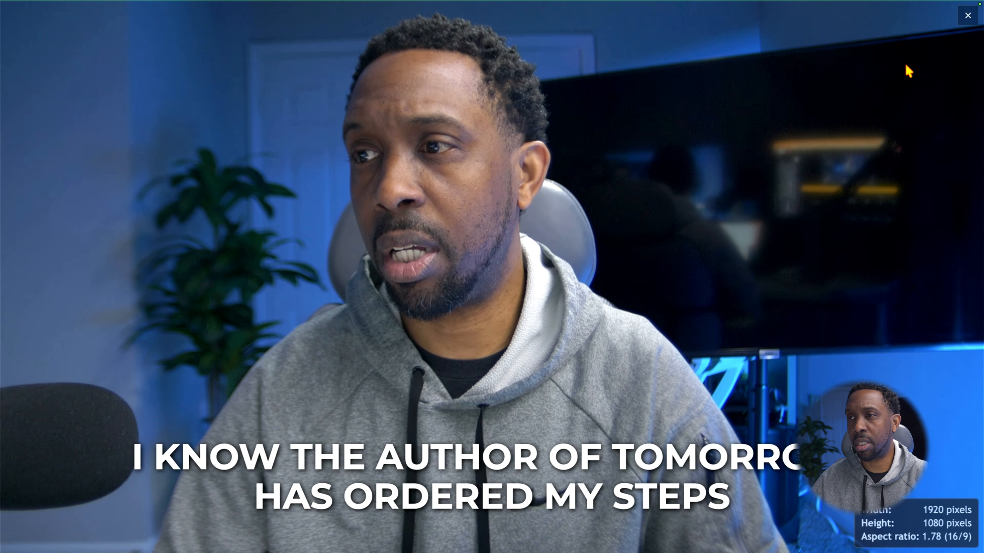
key(Right)
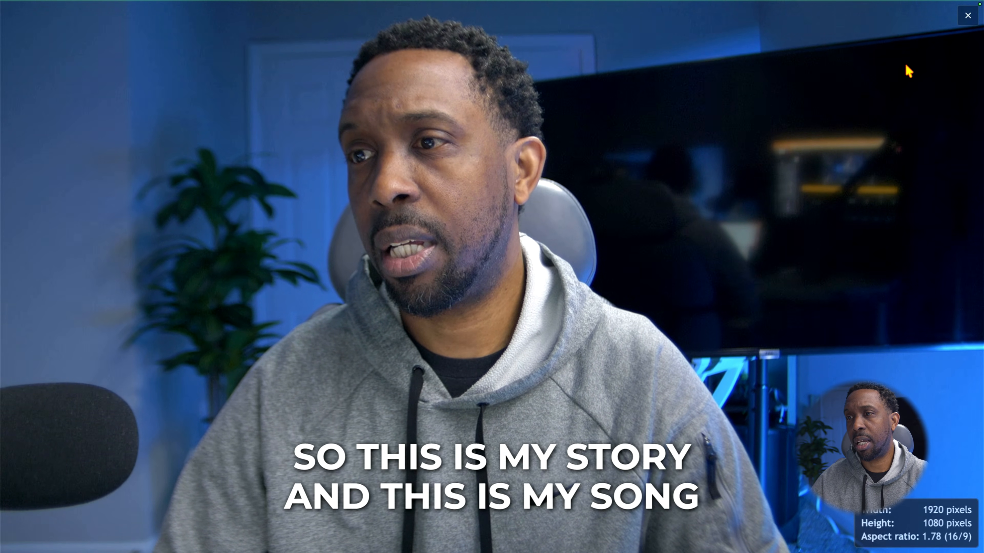
key(Right)
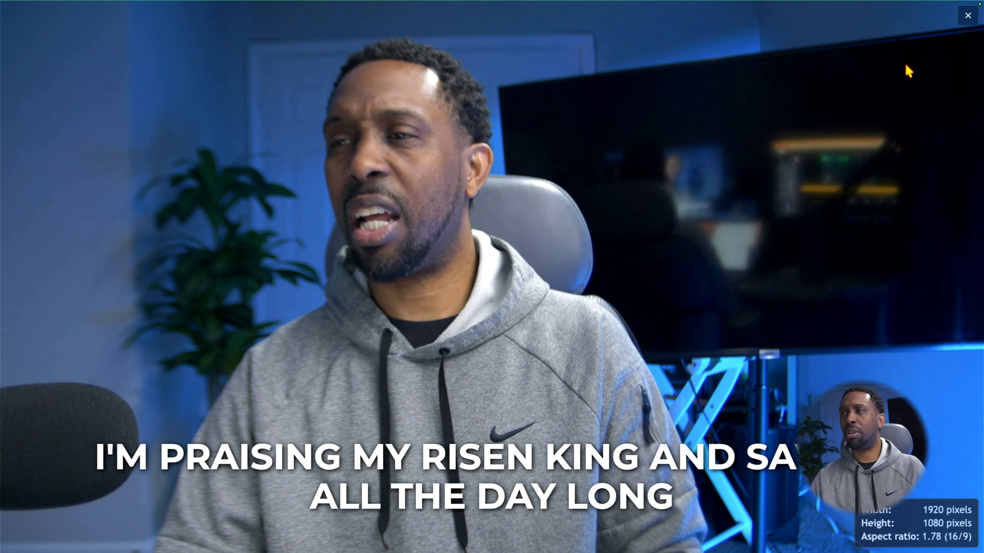
click(905, 65)
Check the output's general text transition settings for In, Out and Between.
click(958, 110)
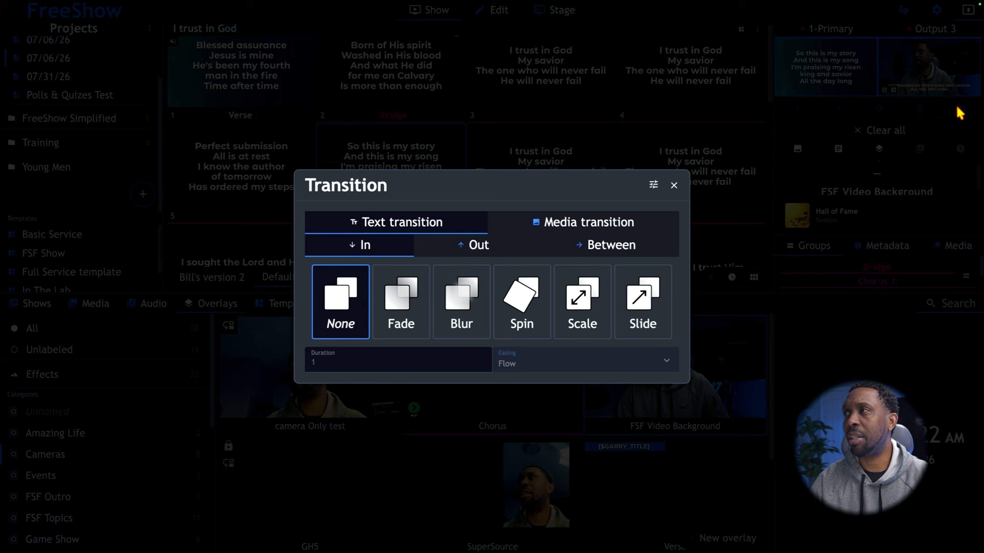
click(465, 245)
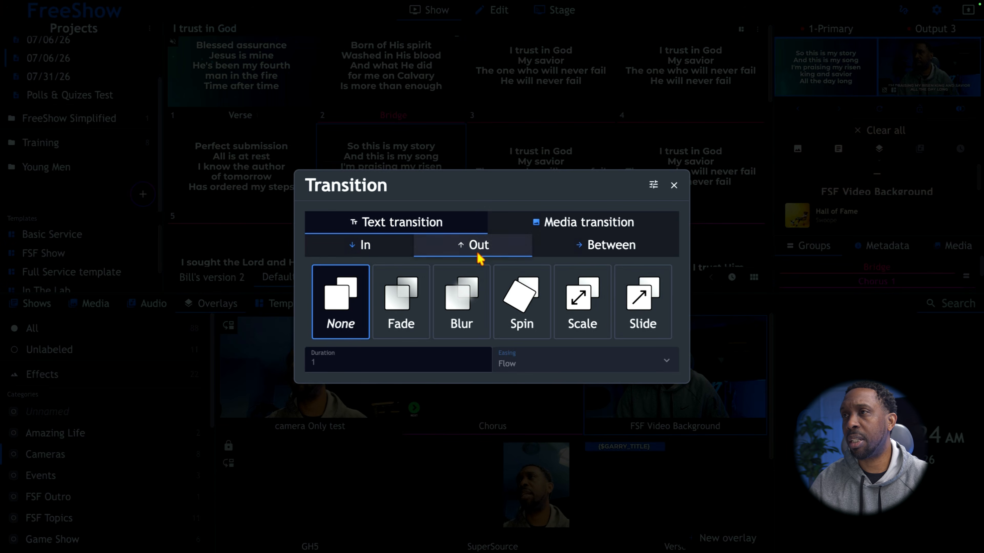
click(582, 252)
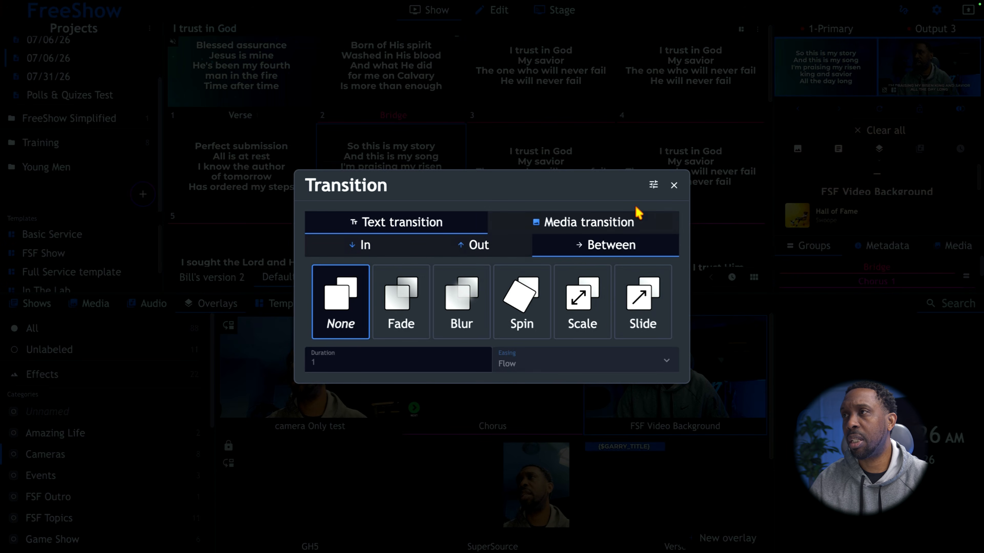
click(674, 185)
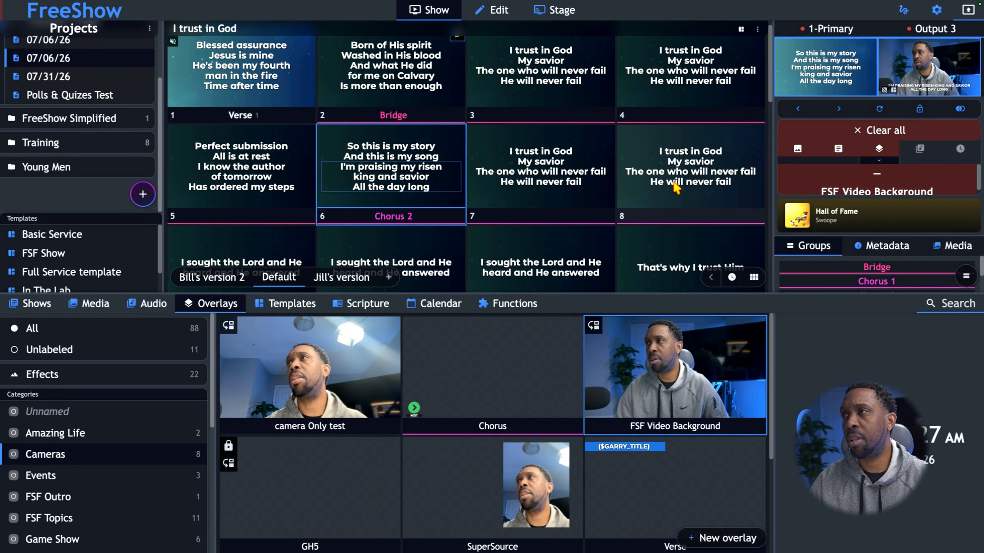
Set the Live FSF Test style's incoming text transition to None and review its Out, Between and media transitions.
right_click(904, 64)
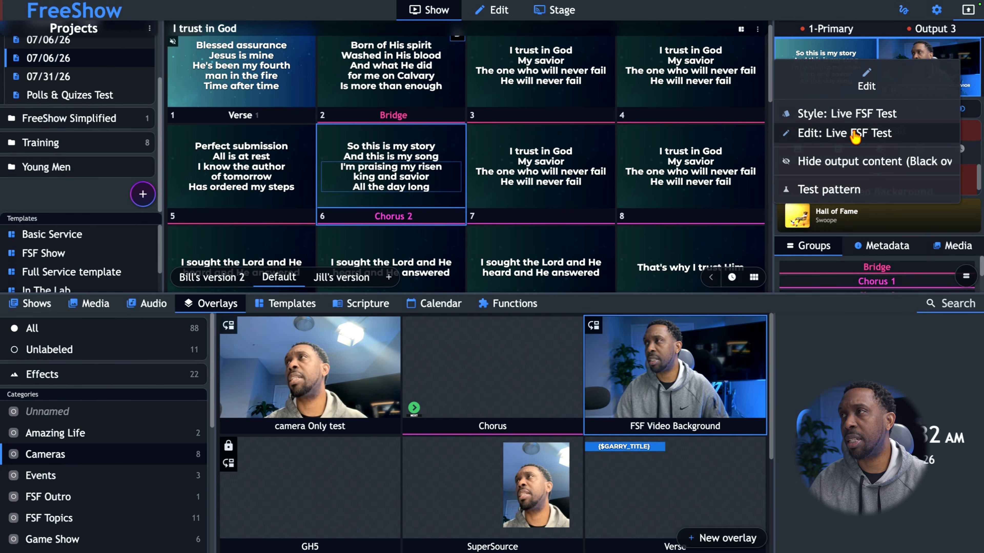
click(823, 133)
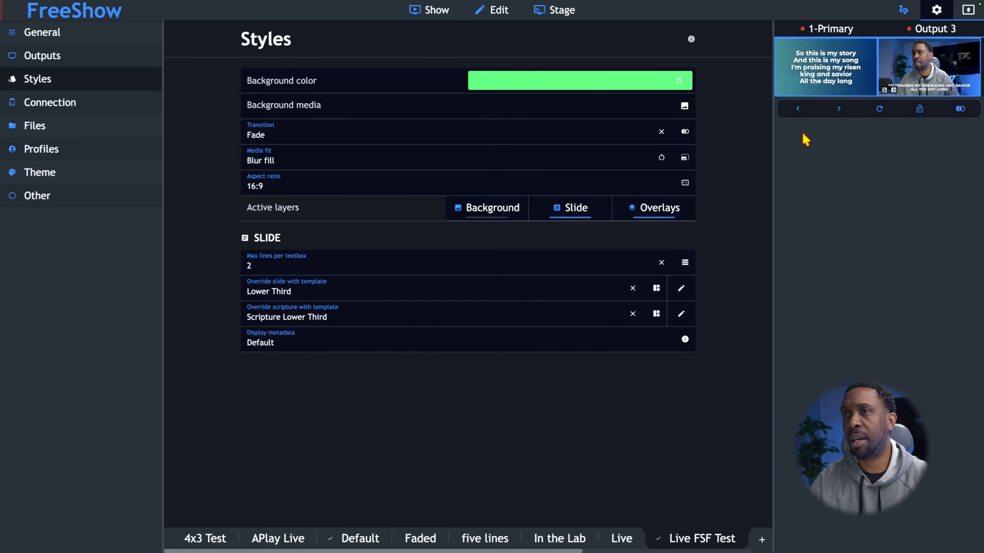
click(313, 139)
click(345, 319)
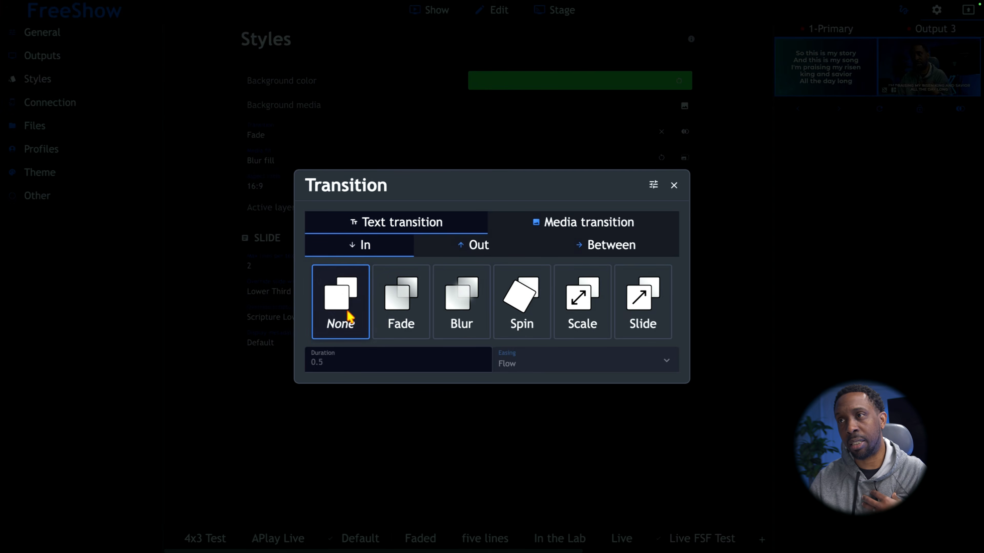
click(462, 252)
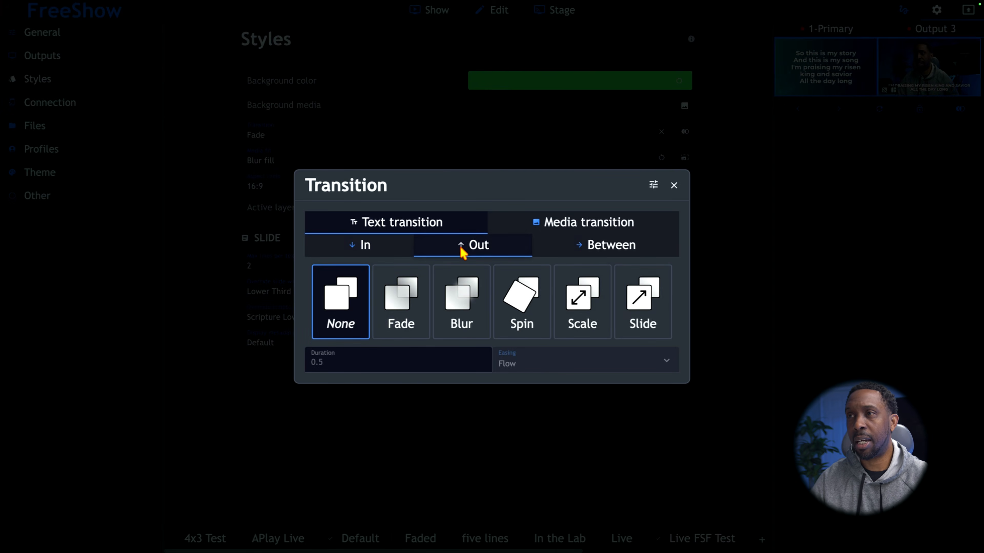
click(579, 250)
click(575, 228)
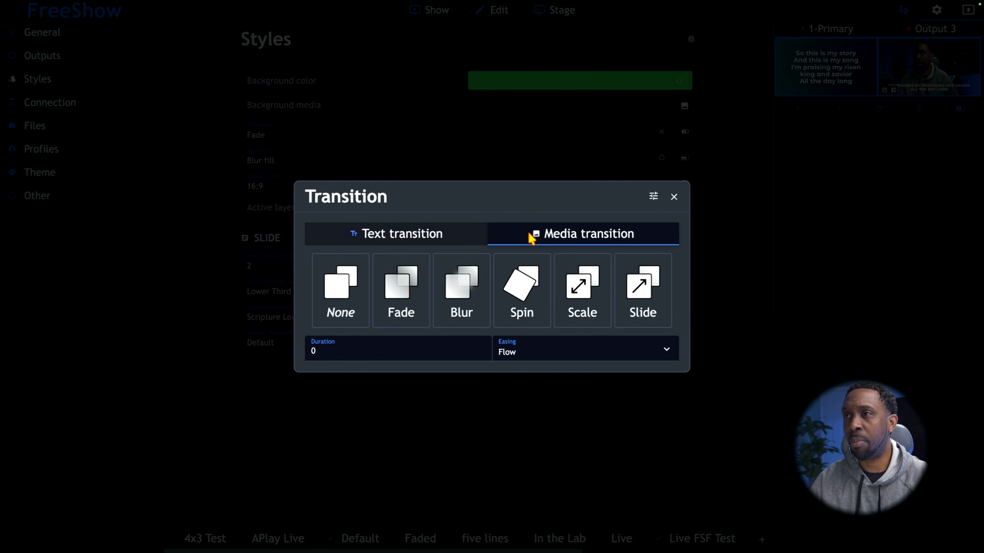
click(674, 197)
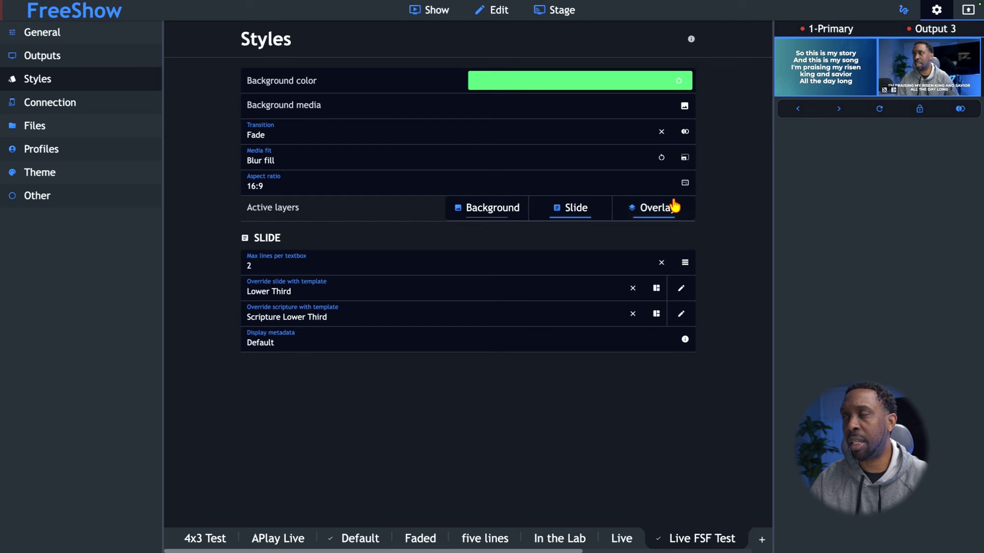
Return to the show view and preview Output 3 full screen while advancing the lyrics to slide 7.
click(425, 12)
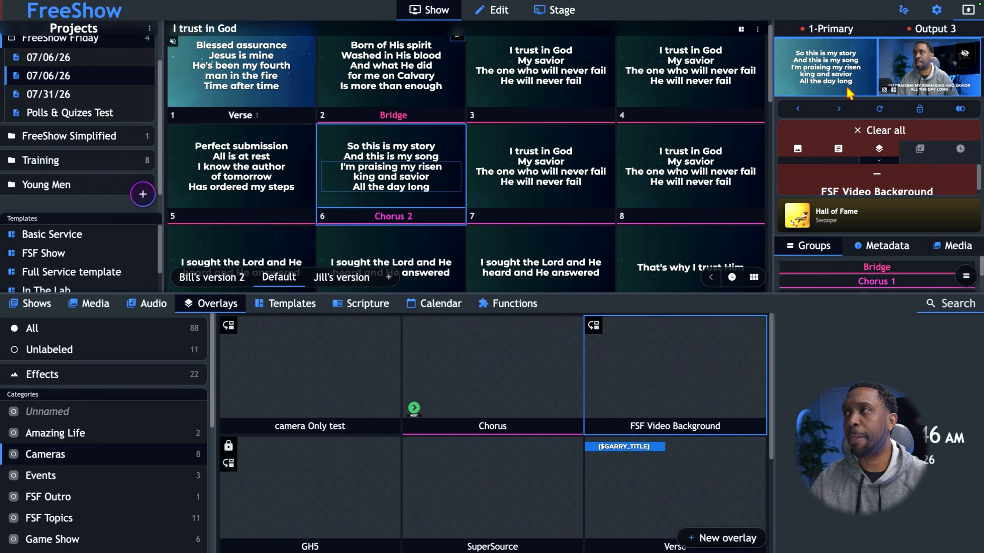
double_click(926, 74)
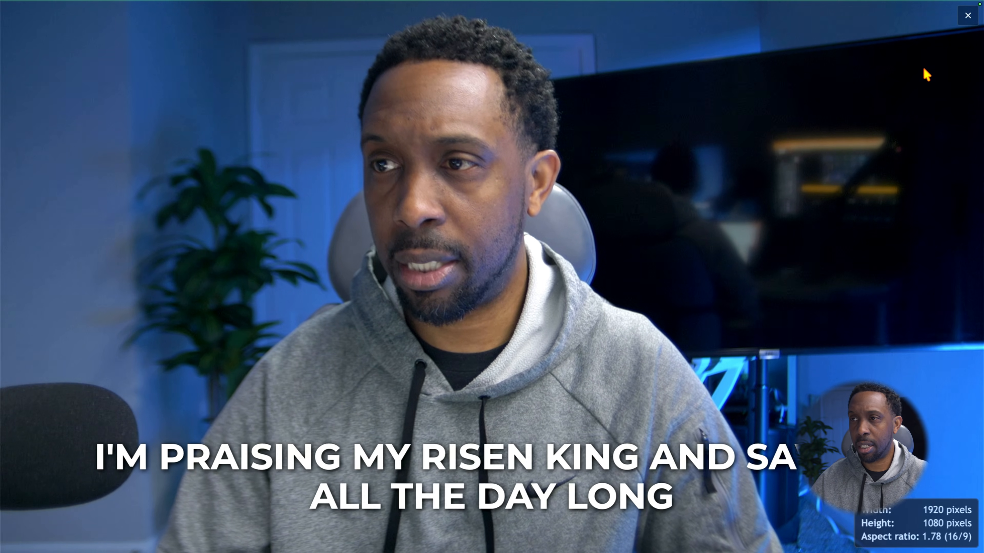
key(Right)
key(Right)
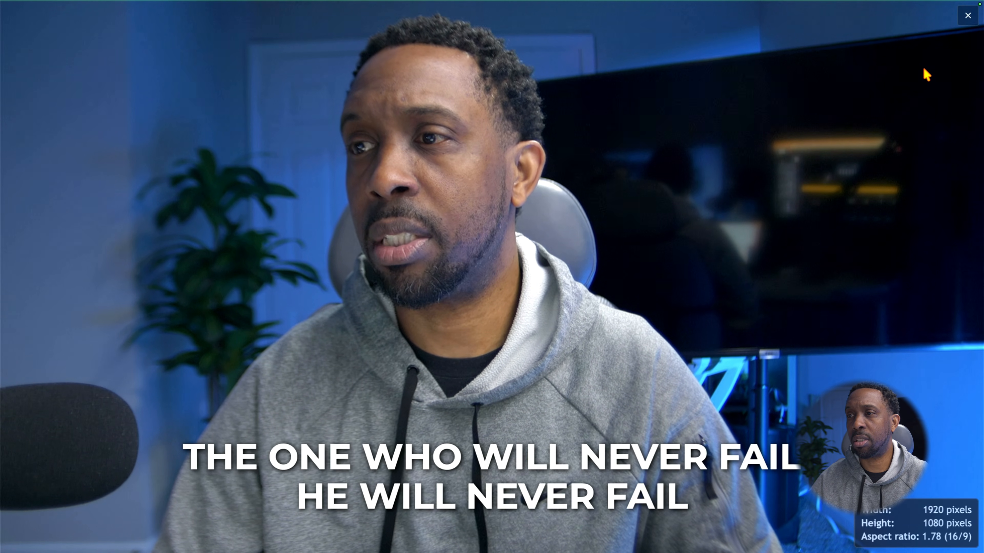
key(Escape)
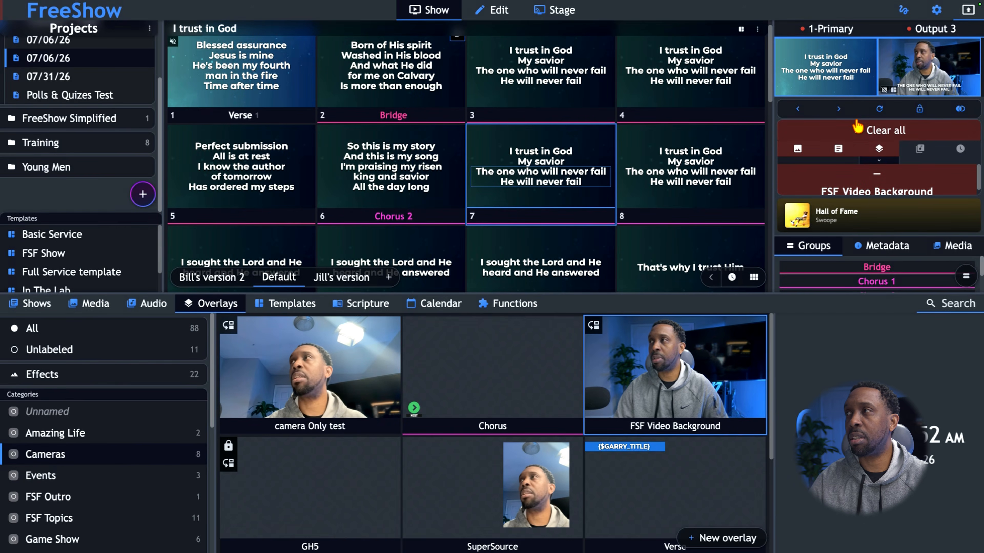
Clear all outputs, then output slide 3 of I trust in God together with the FSF Video Background overlay.
click(855, 131)
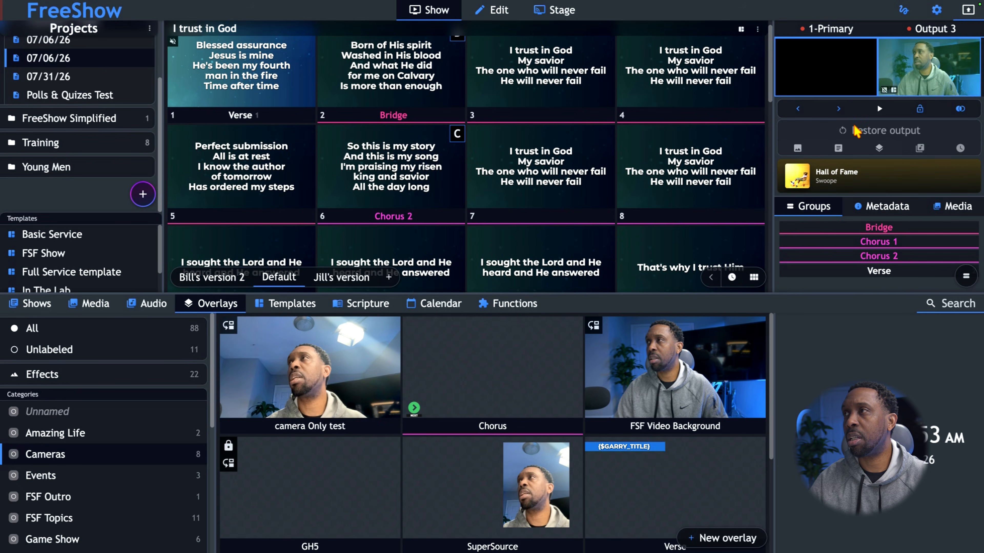
click(533, 72)
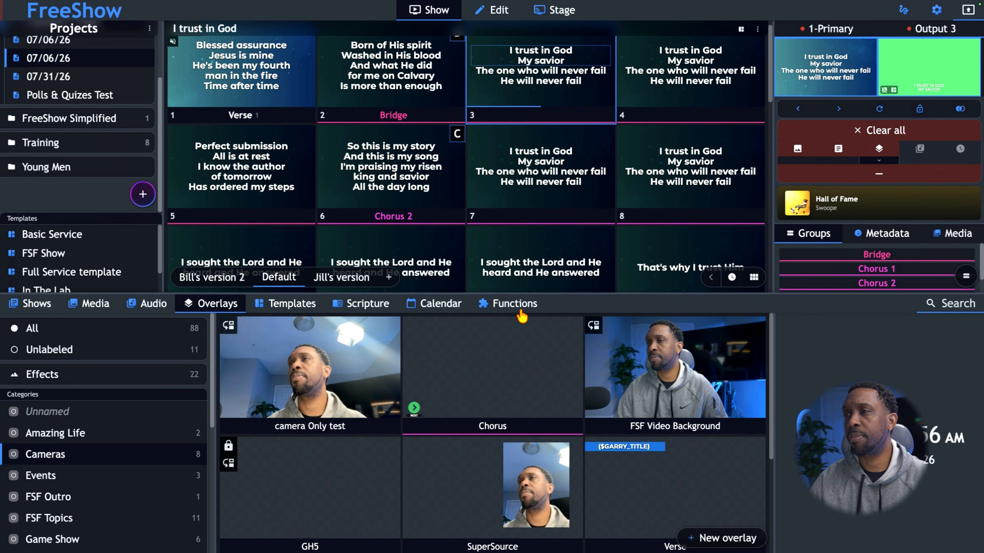
click(663, 382)
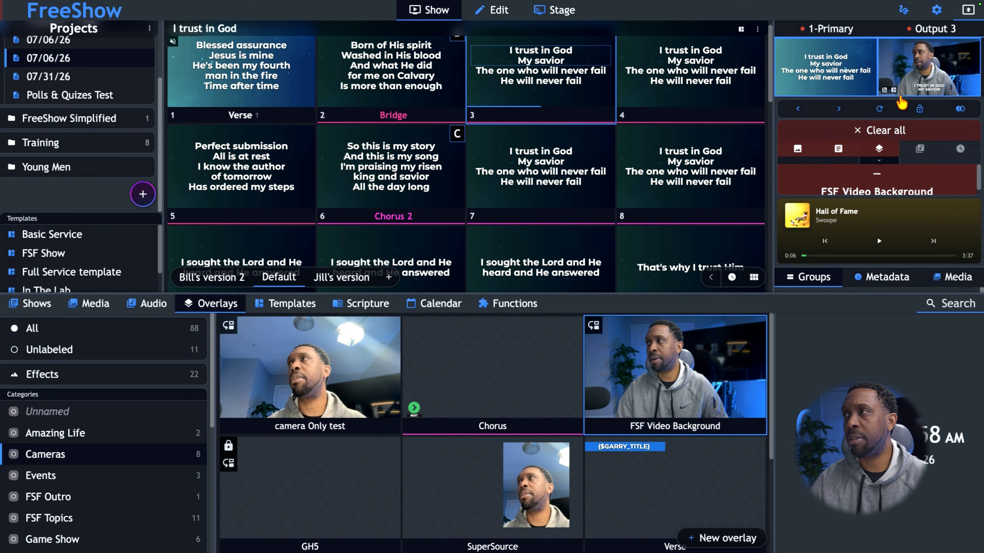
Preview Output 3 full screen with the lyrics advanced to the second half of slide 4.
click(905, 74)
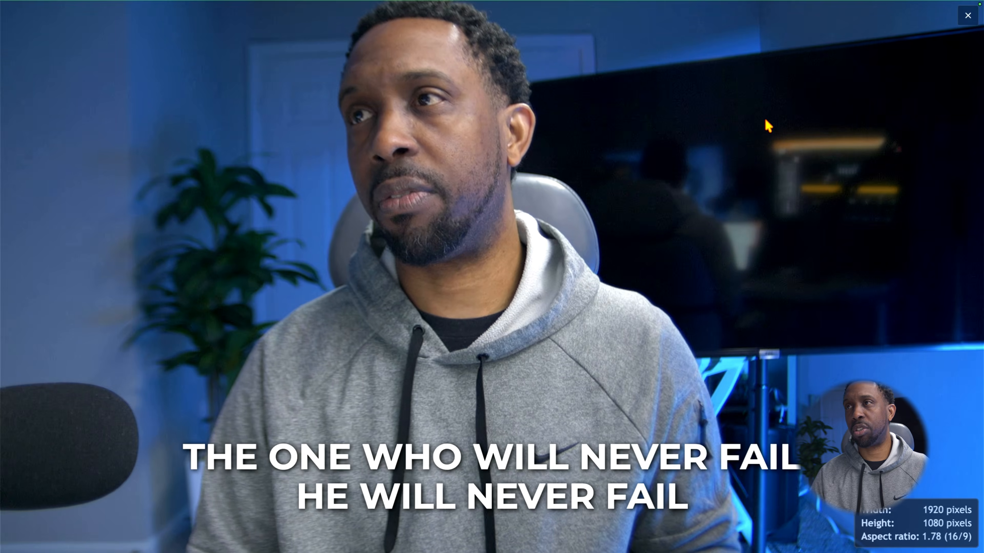
key(Escape)
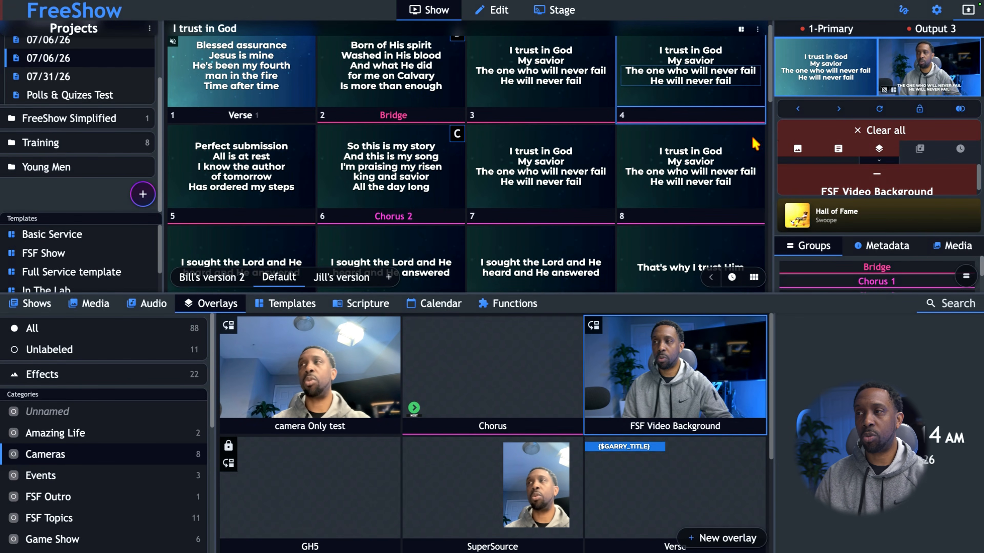
Open the FSF Video Background overlay for editing and review the item types that can be added to it.
right_click(645, 391)
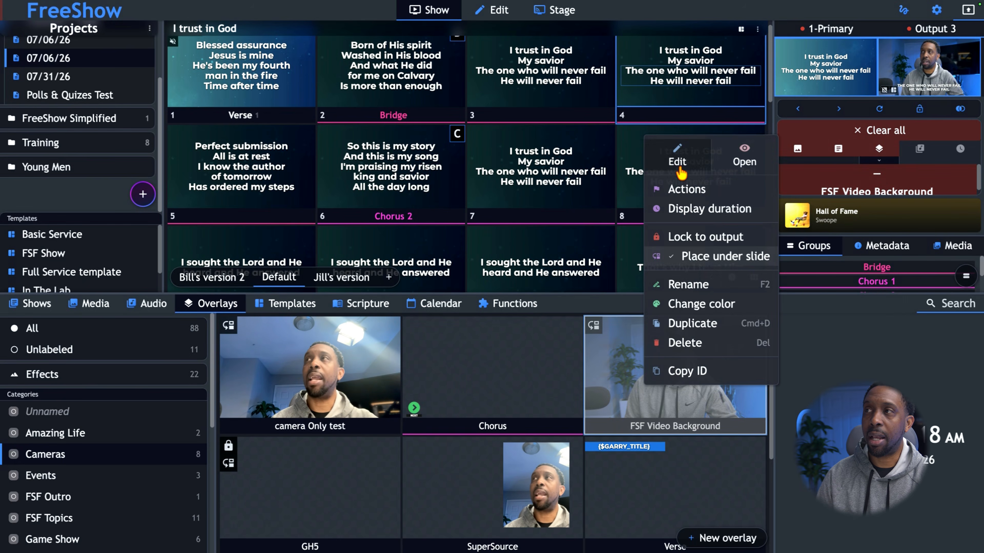
click(681, 157)
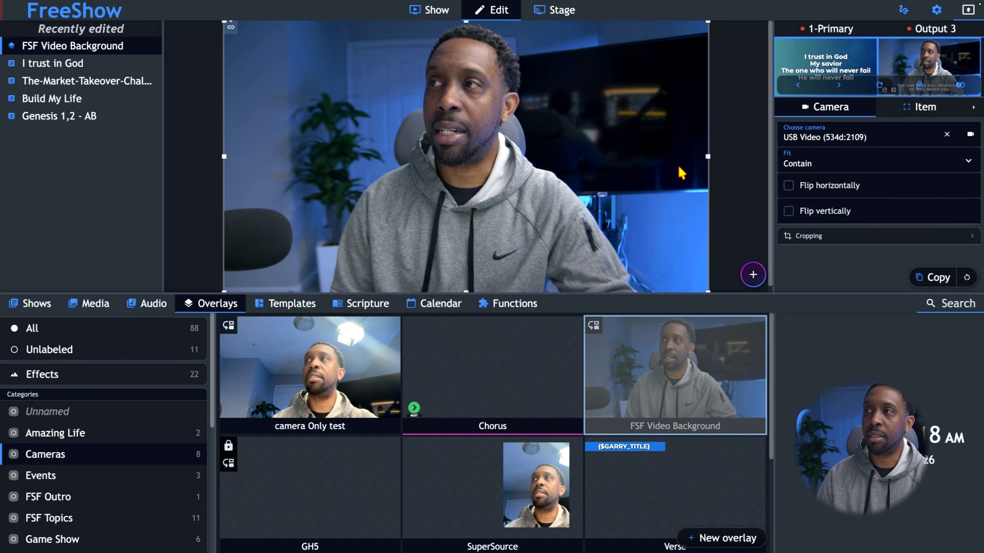
click(752, 275)
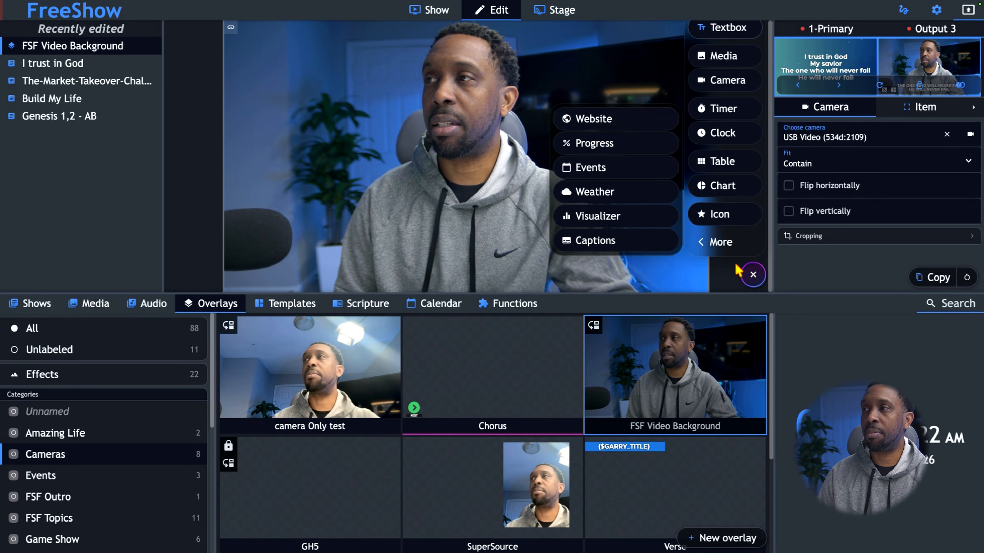
click(753, 275)
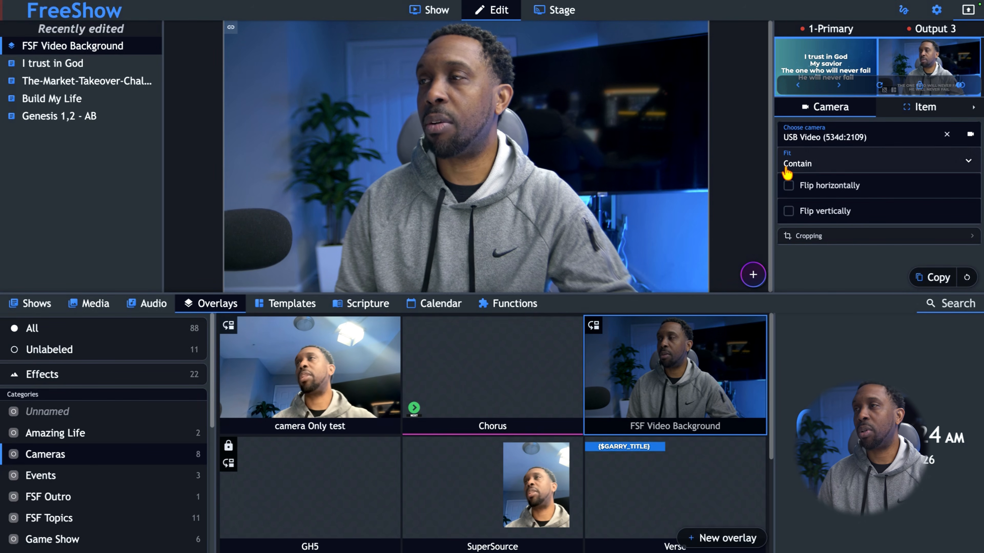
Check the camera item's specific outputs setting and the FSF Video Background overlay's Place under slide option.
right_click(541, 151)
mouse_move(577, 227)
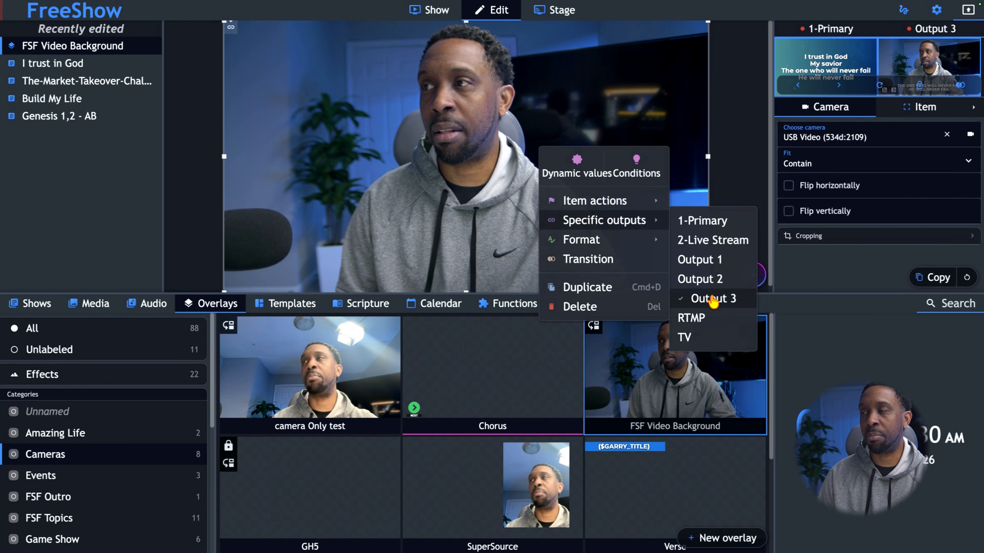
click(739, 198)
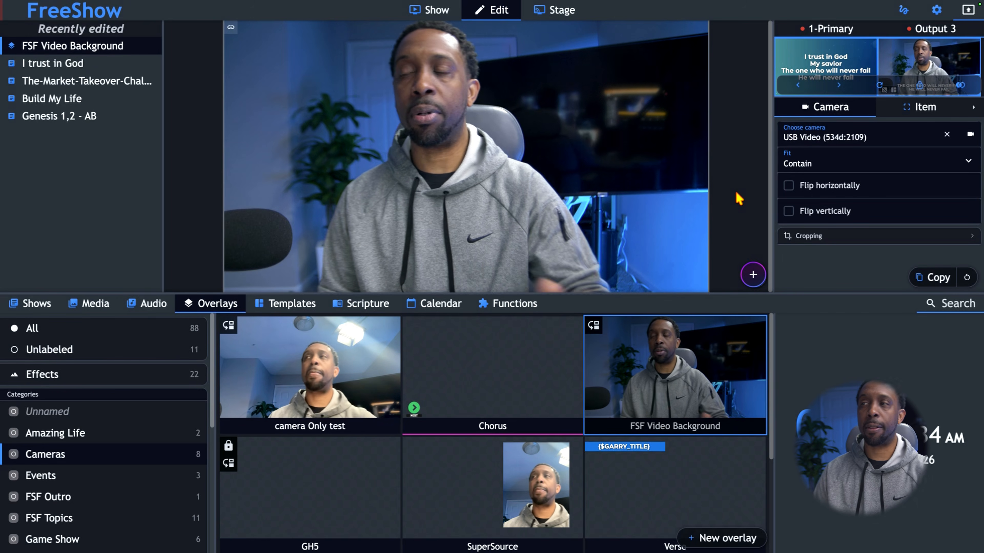
right_click(678, 366)
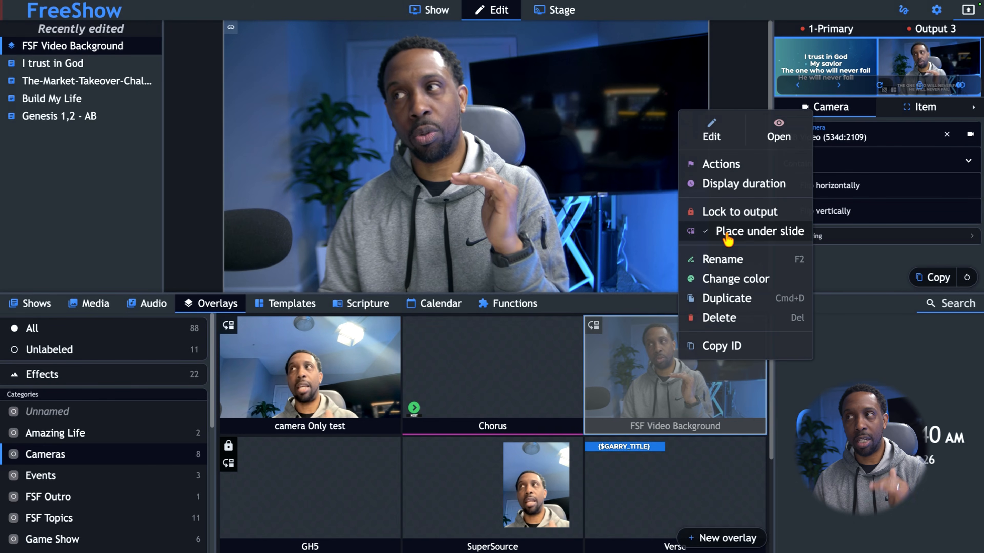
click(746, 237)
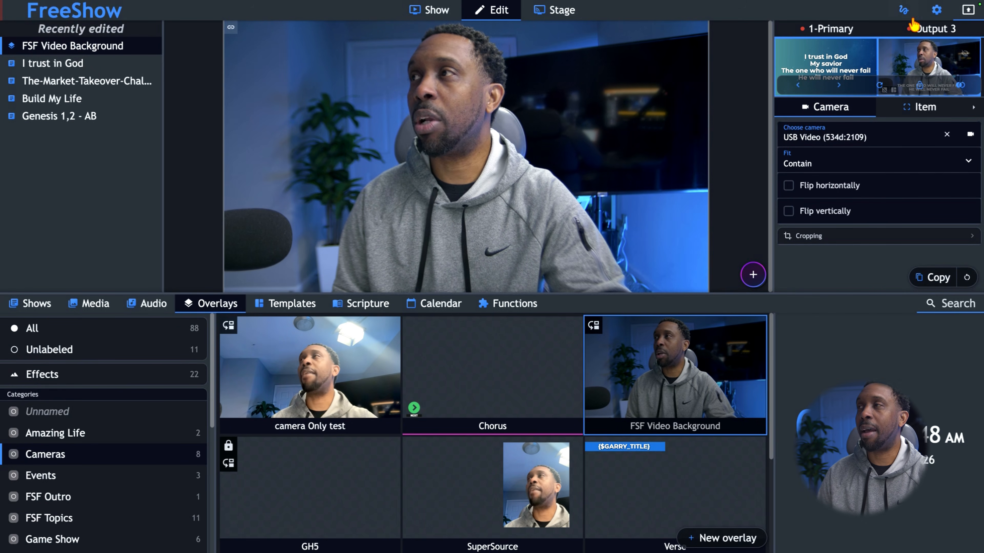
Review the output settings of Output 3 and the settings of the Live FSF Test style.
click(937, 10)
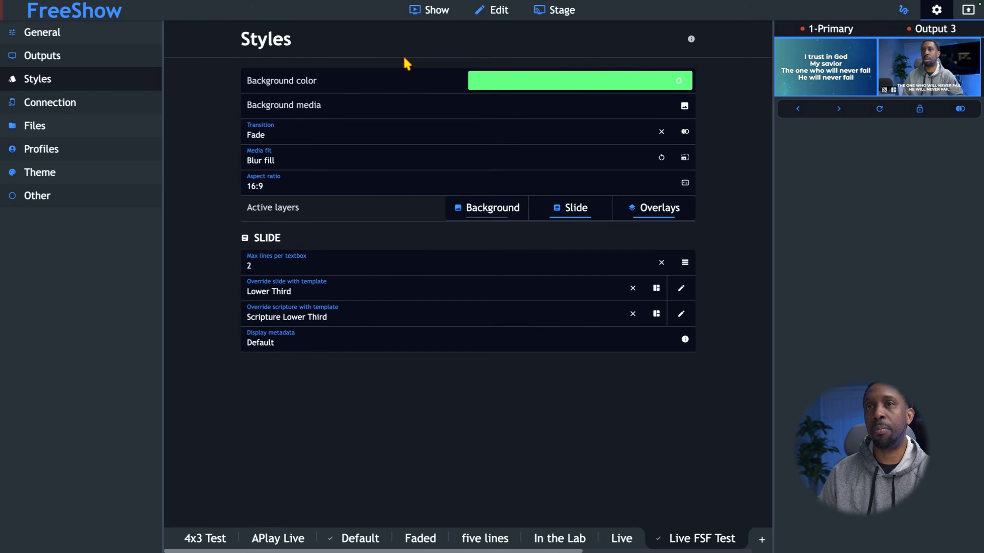
click(113, 58)
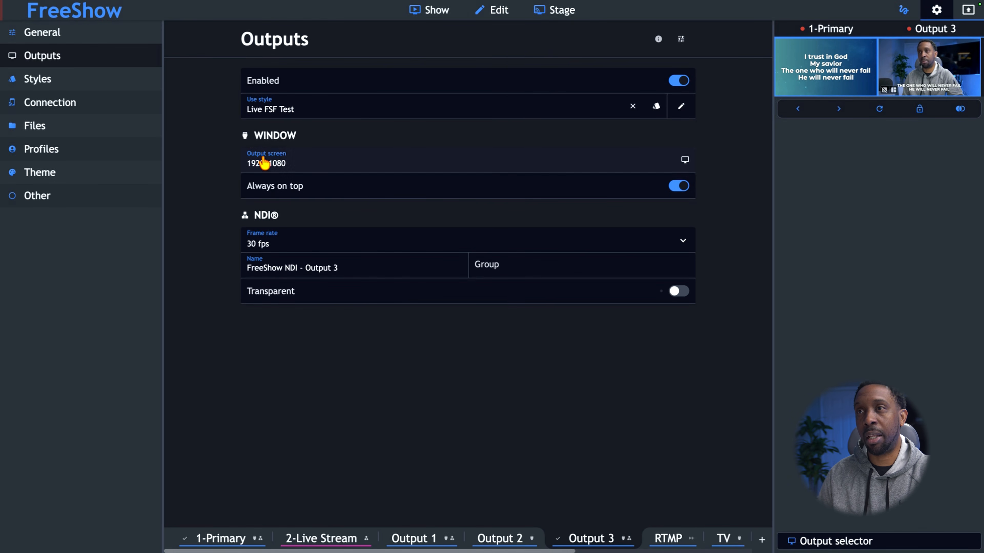
click(51, 81)
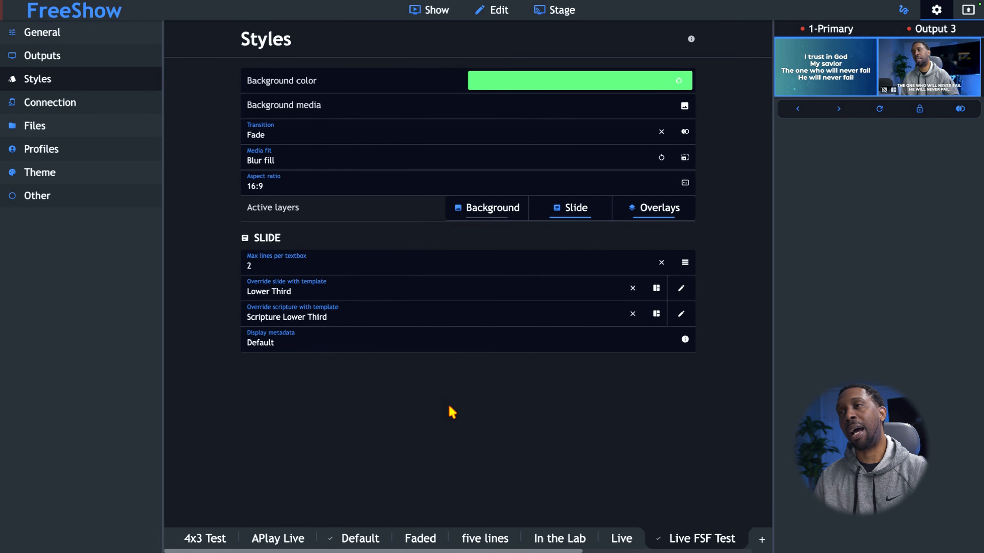